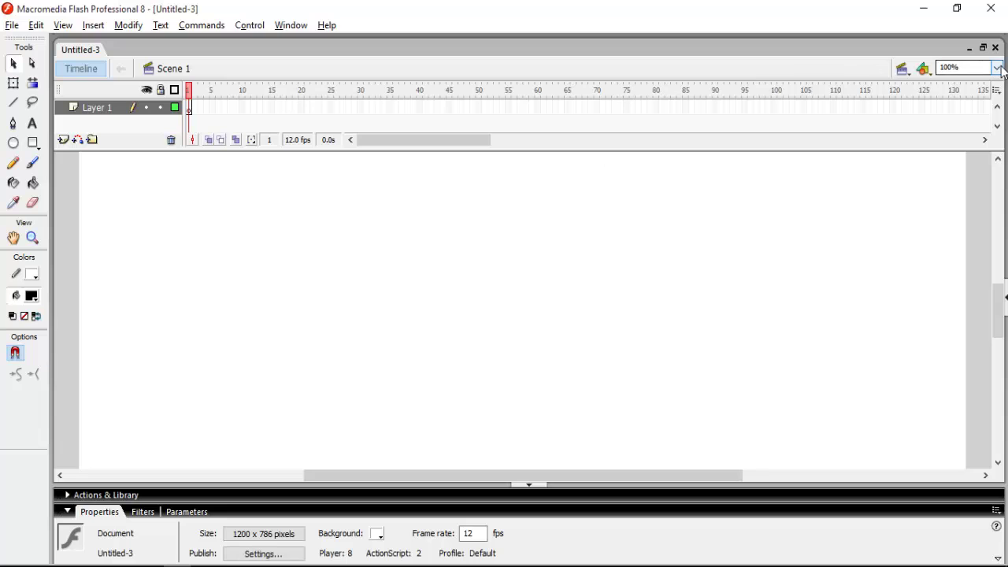
# Step: Rename Layer 1 as "clock"
pyautogui.click(995, 68)
pyautogui.click(951, 79)
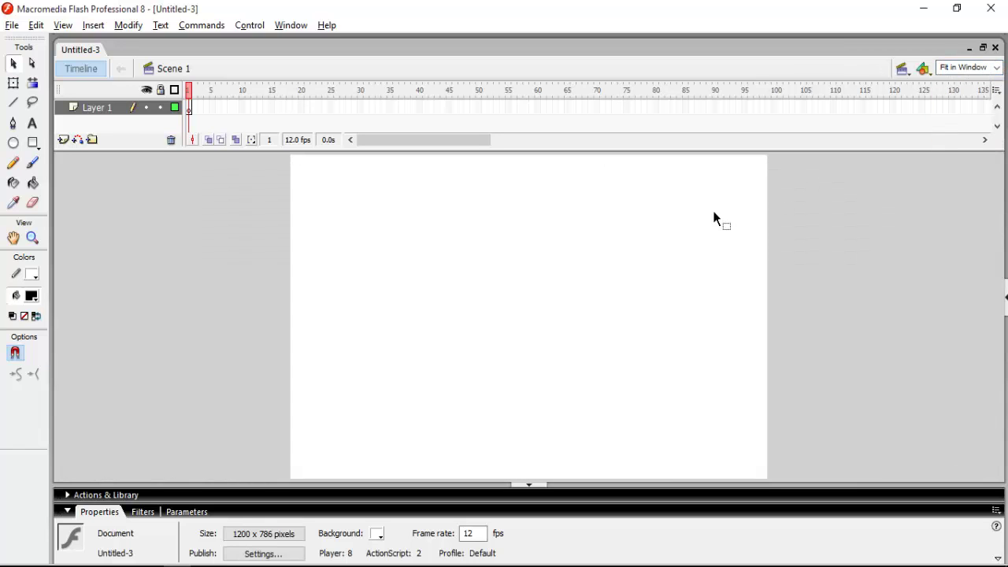
pyautogui.click(100, 110)
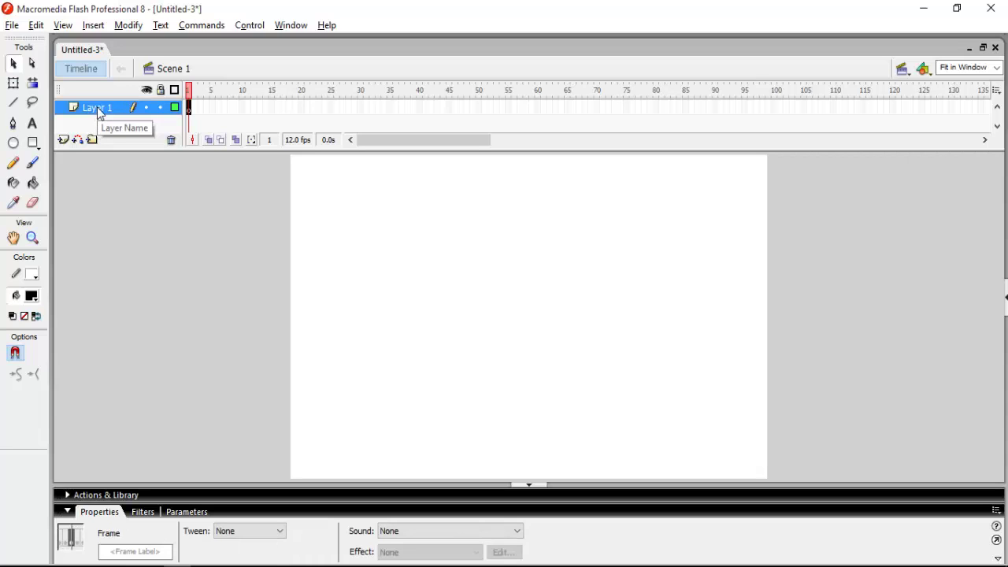
pyautogui.doubleClick(101, 110)
pyautogui.write('cloc')
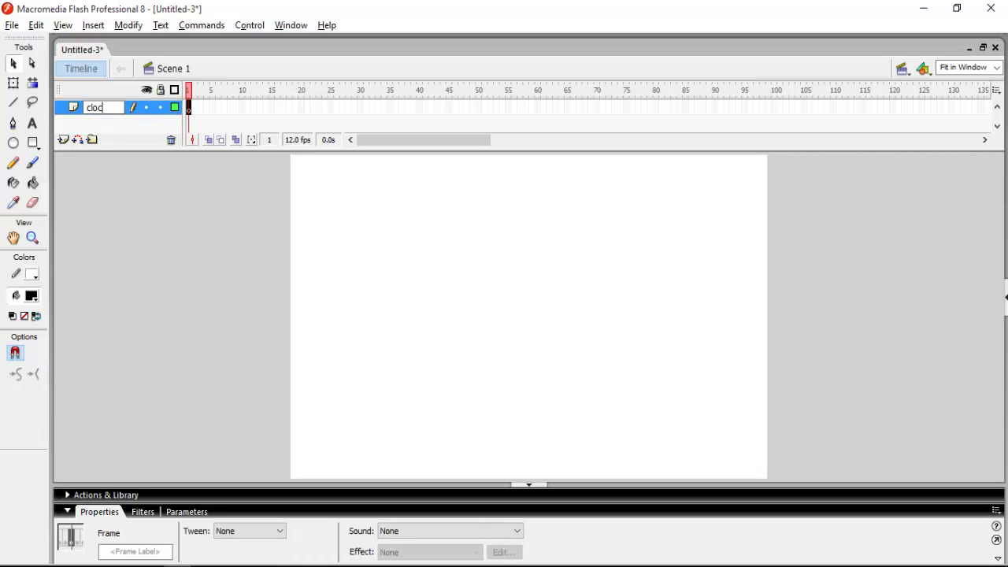
pyautogui.write('k')
pyautogui.press('Return')
# Step: Draw a black-filled circle about 670 pixels across with a white dashed outline near the middle of the stage, on the clock layer
pyautogui.click(13, 143)
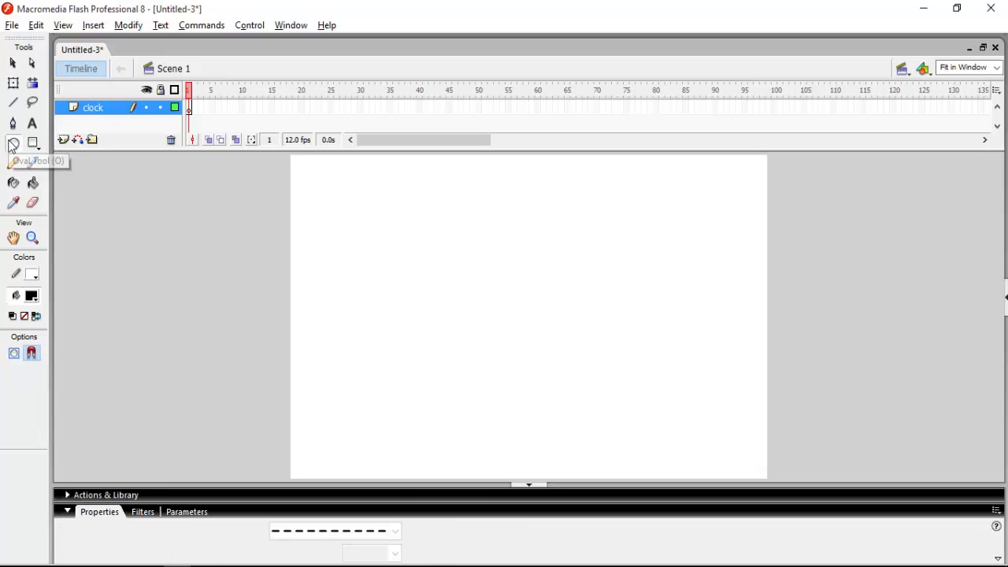
pyautogui.moveTo(387, 179); pyautogui.dragTo(660, 449)
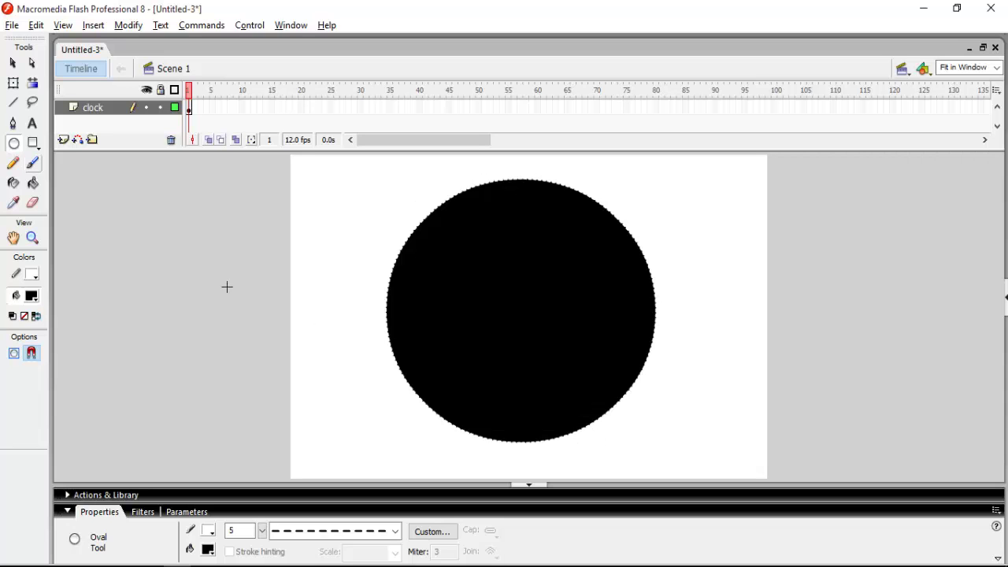
pyautogui.click(13, 63)
pyautogui.click(522, 338)
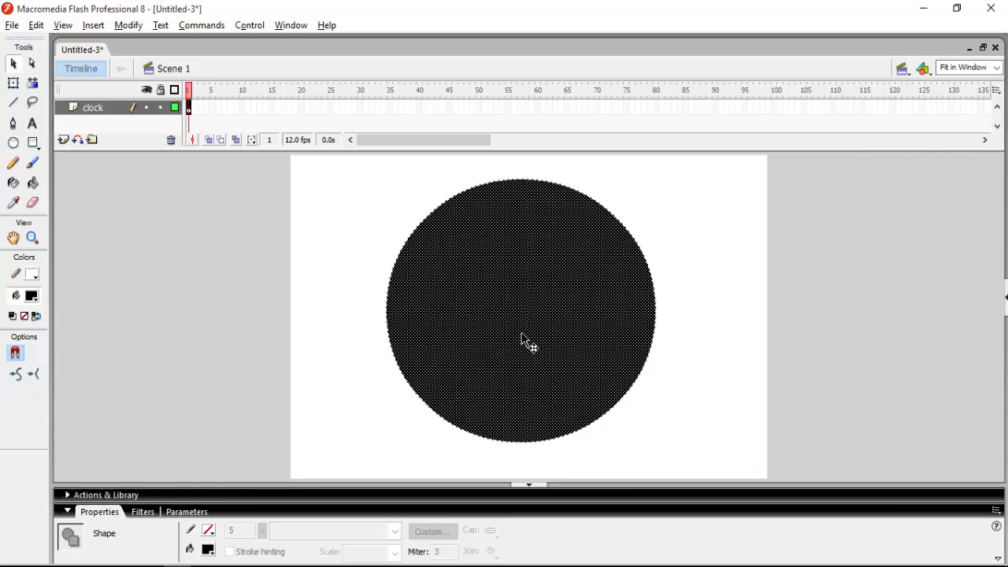
pyautogui.click(318, 337)
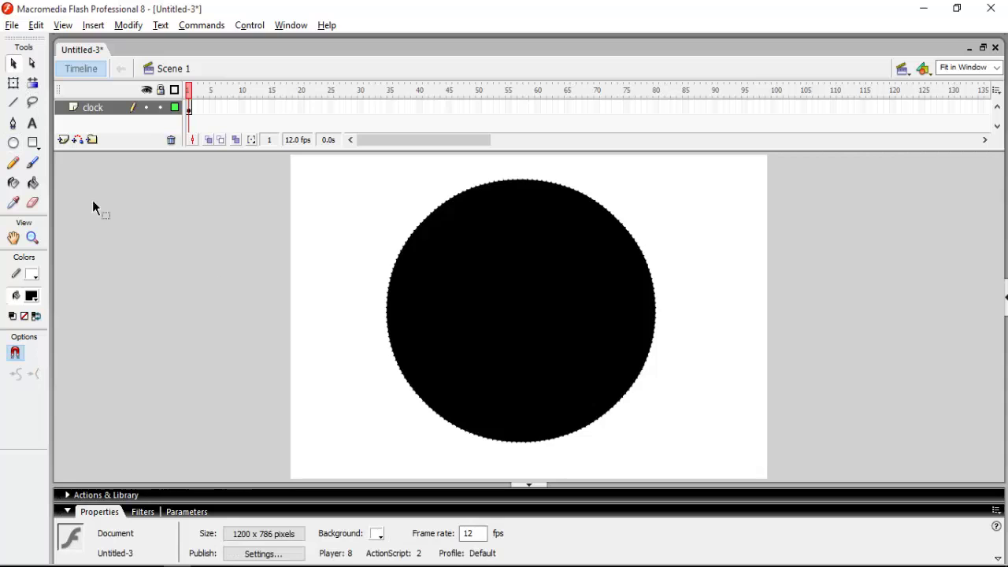
# Step: Turn on the rulers around the stage and make Free Transform the active tool
pyautogui.click(9, 87)
pyautogui.click(482, 302)
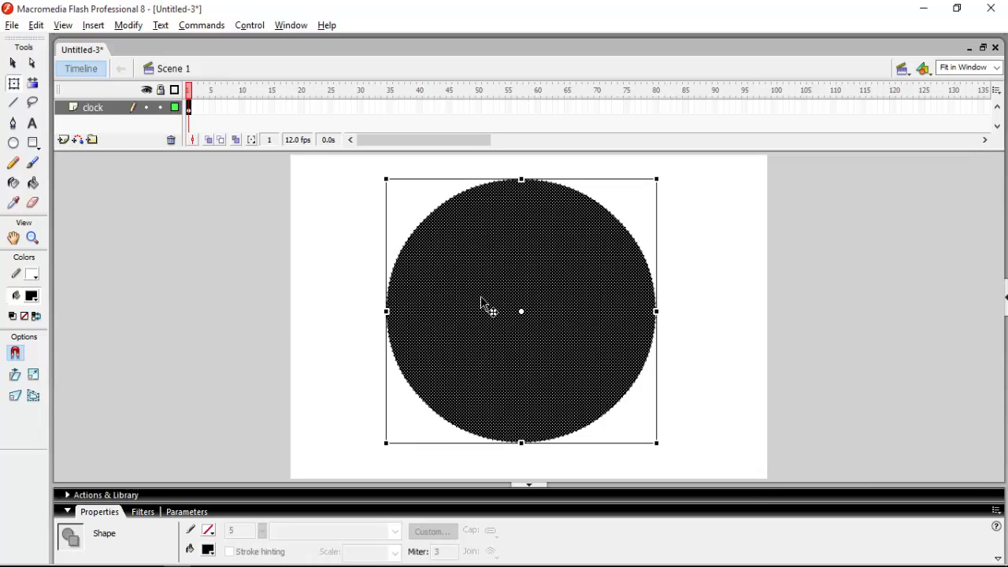
pyautogui.rightClick(221, 227)
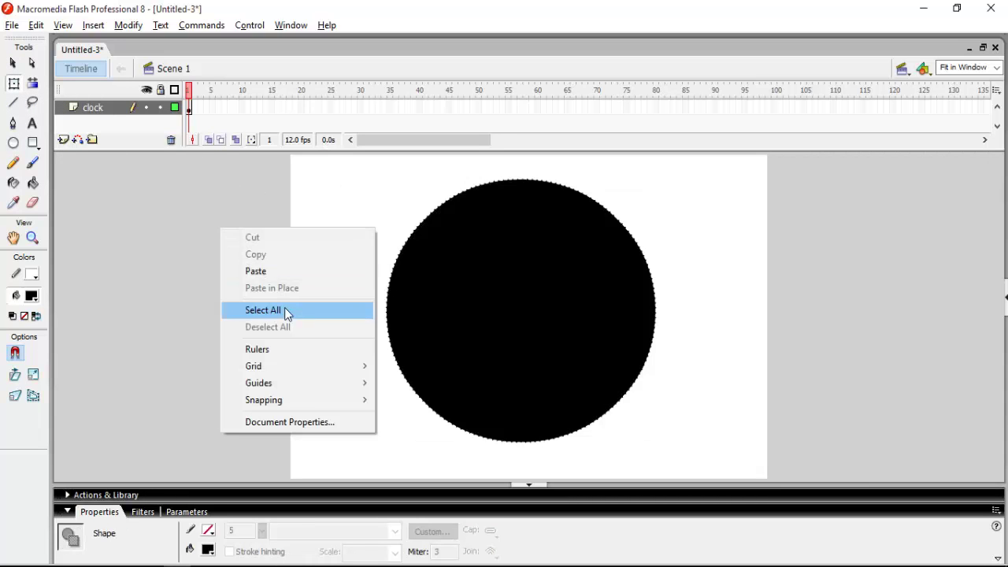
pyautogui.click(297, 347)
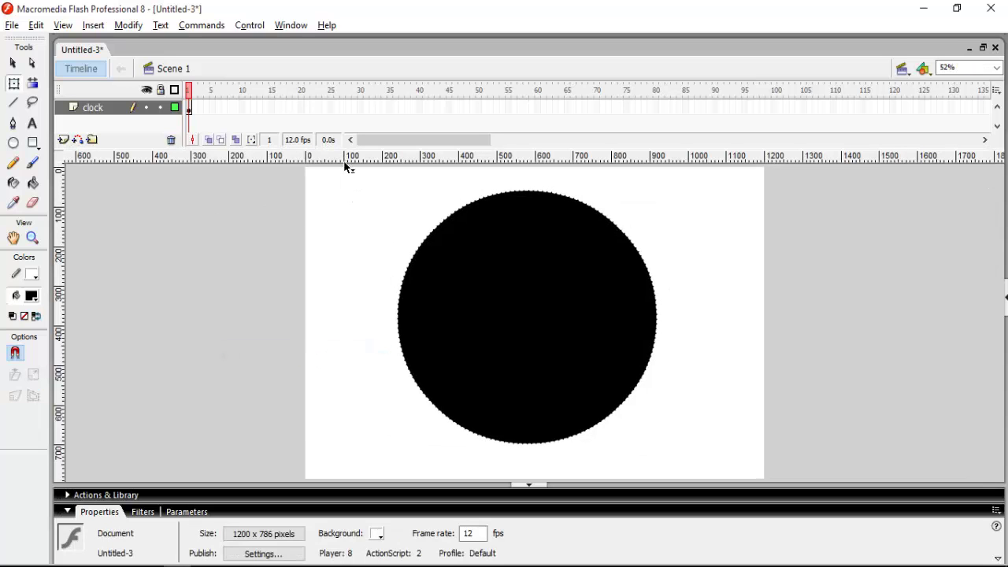
# Step: Place one horizontal and one vertical guide so they cross at the center point of the black circle
pyautogui.moveTo(346, 166); pyautogui.dragTo(356, 275)
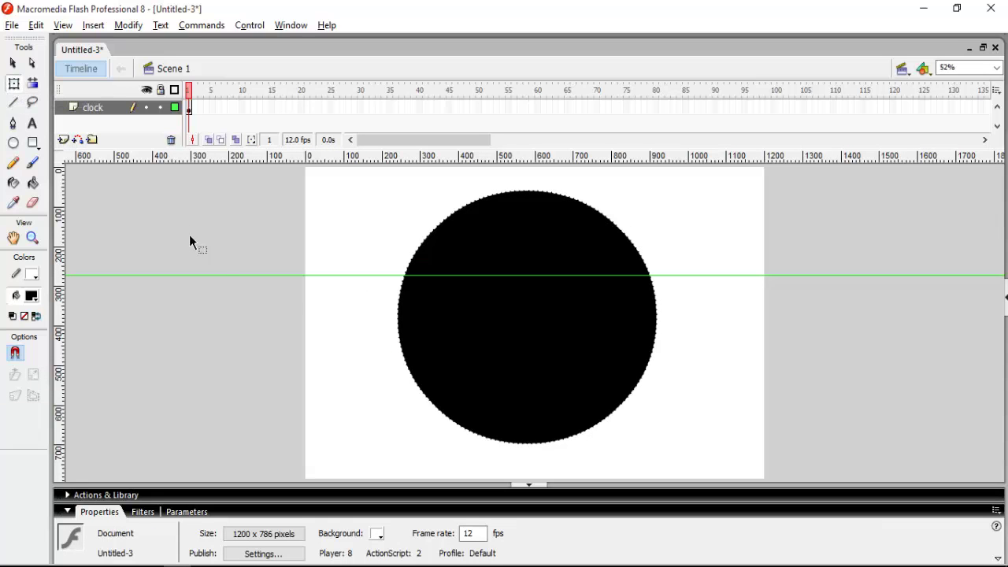
pyautogui.click(496, 349)
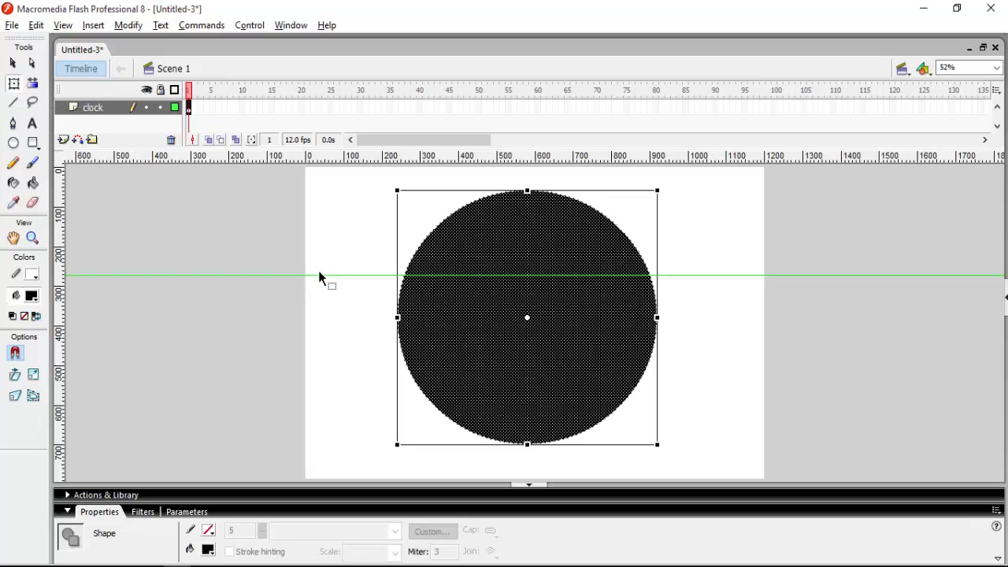
pyautogui.moveTo(320, 275); pyautogui.dragTo(333, 319)
pyautogui.moveTo(59, 299); pyautogui.dragTo(533, 333)
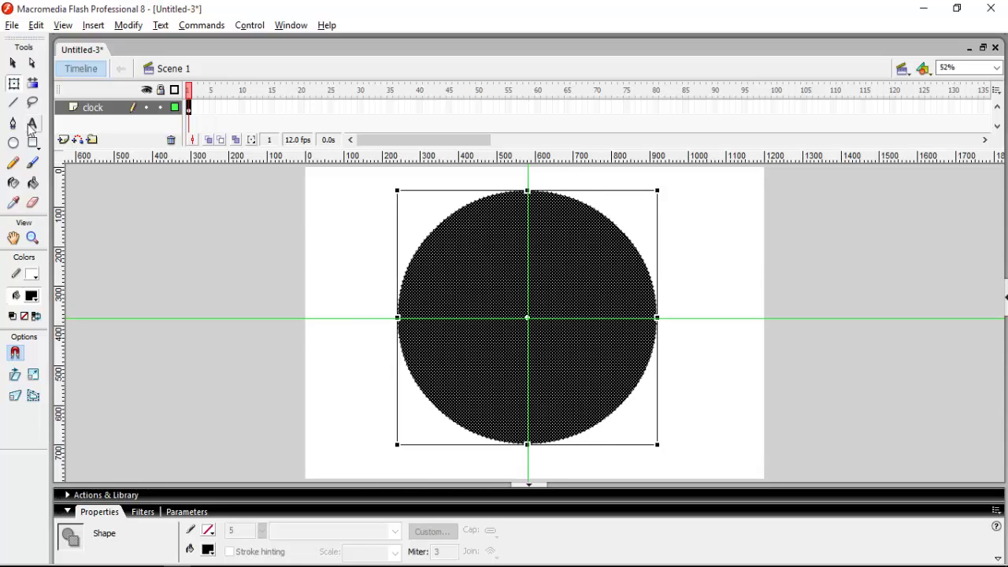
pyautogui.click(13, 63)
pyautogui.click(226, 247)
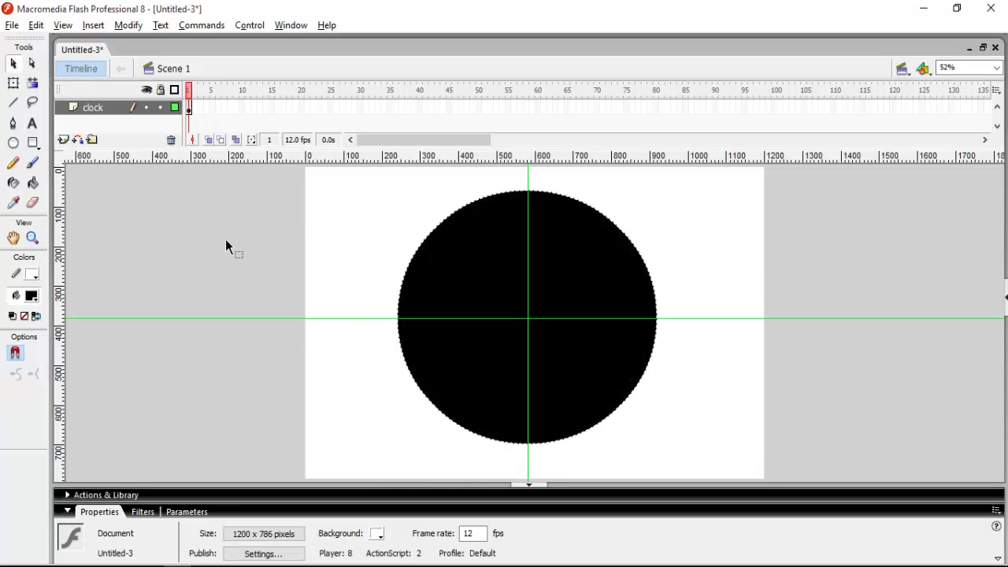
# Step: Add a new layer above the clock layer and name it "heads"
pyautogui.click(63, 140)
pyautogui.doubleClick(99, 108)
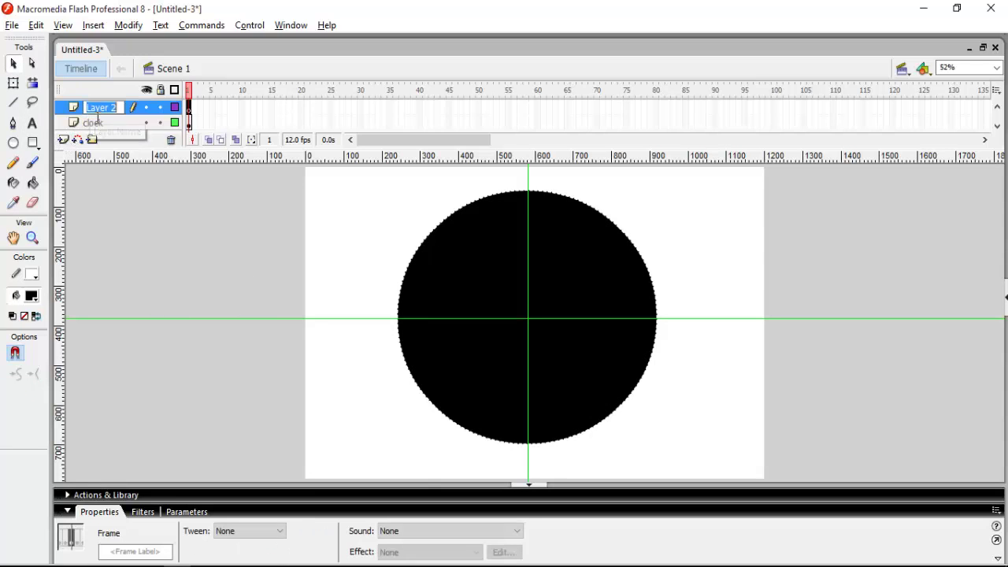
pyautogui.write('heads')
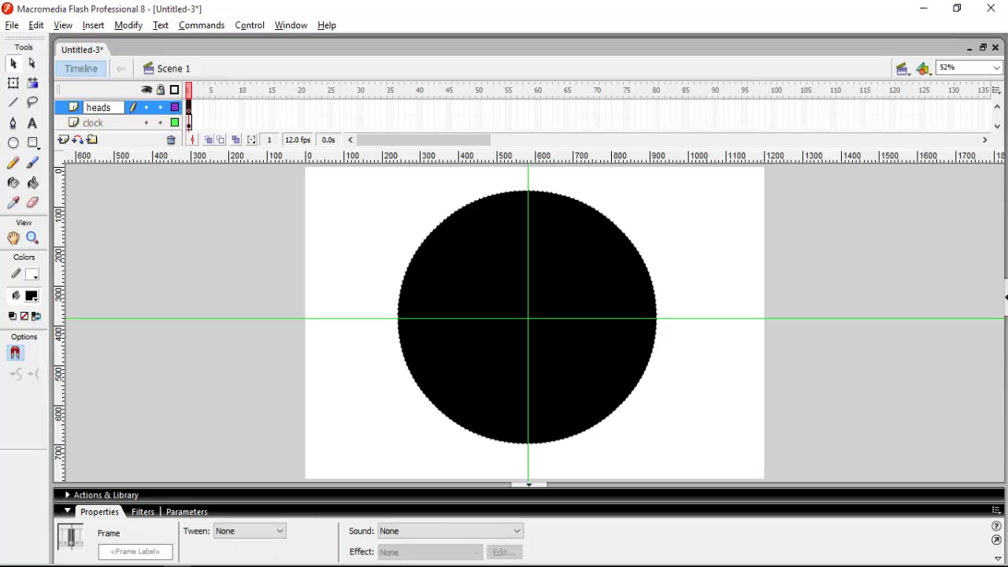
pyautogui.click(92, 112)
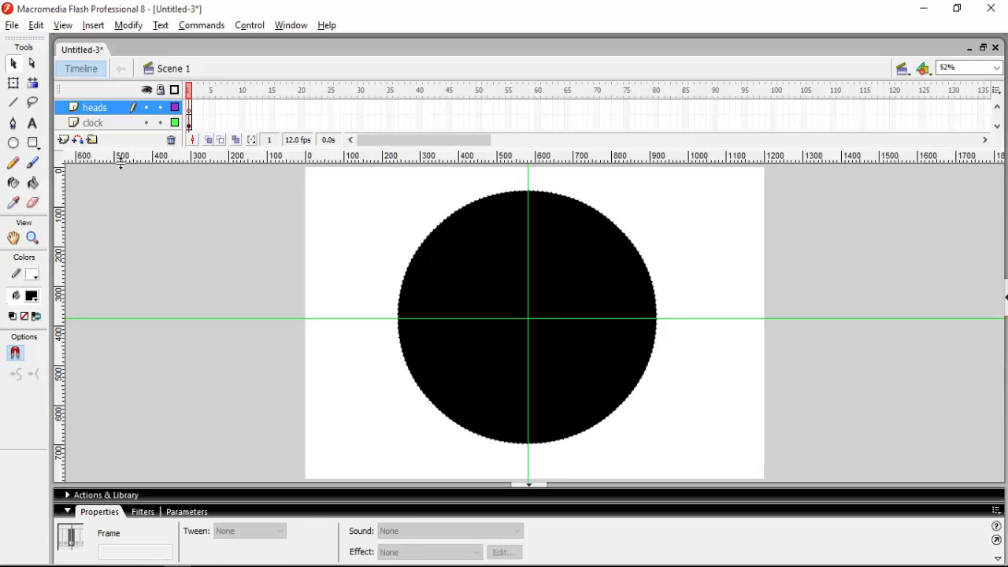
pyautogui.click(172, 258)
# Step: Draw a vertical white line about 280 pixels long up from the circle's center, using a Solid stroke of thickness 15
pyautogui.click(12, 102)
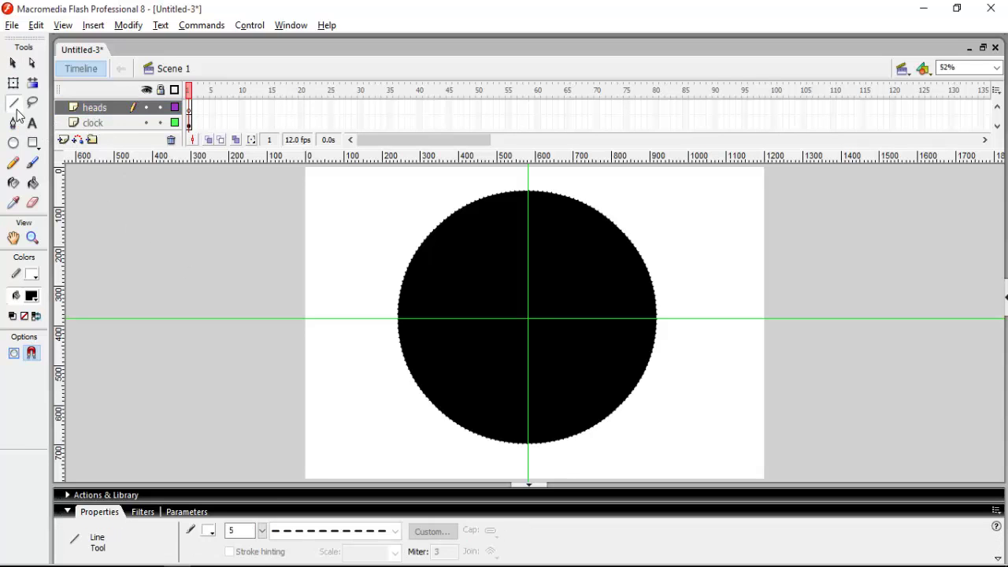
pyautogui.click(379, 536)
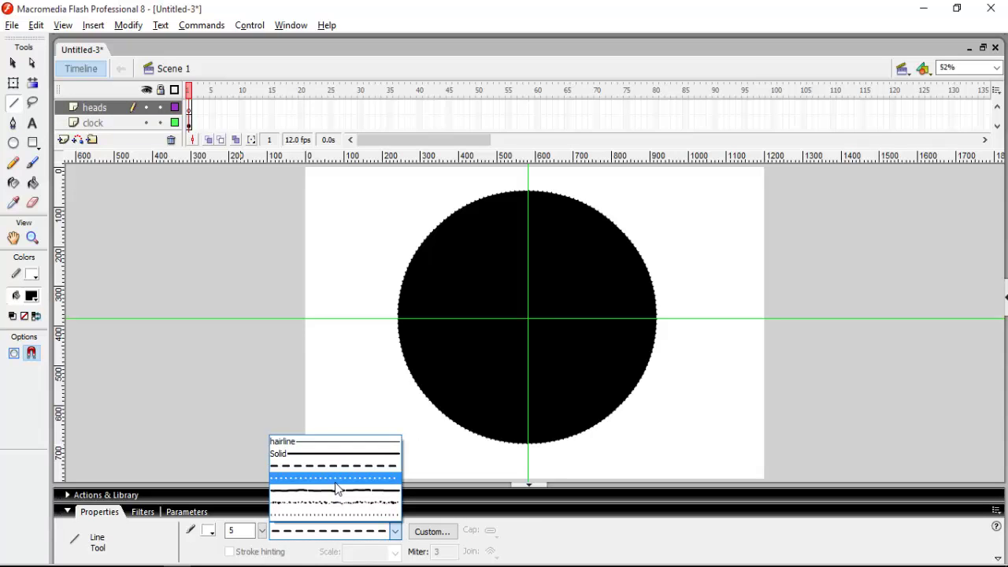
pyautogui.click(339, 460)
pyautogui.doubleClick(253, 536)
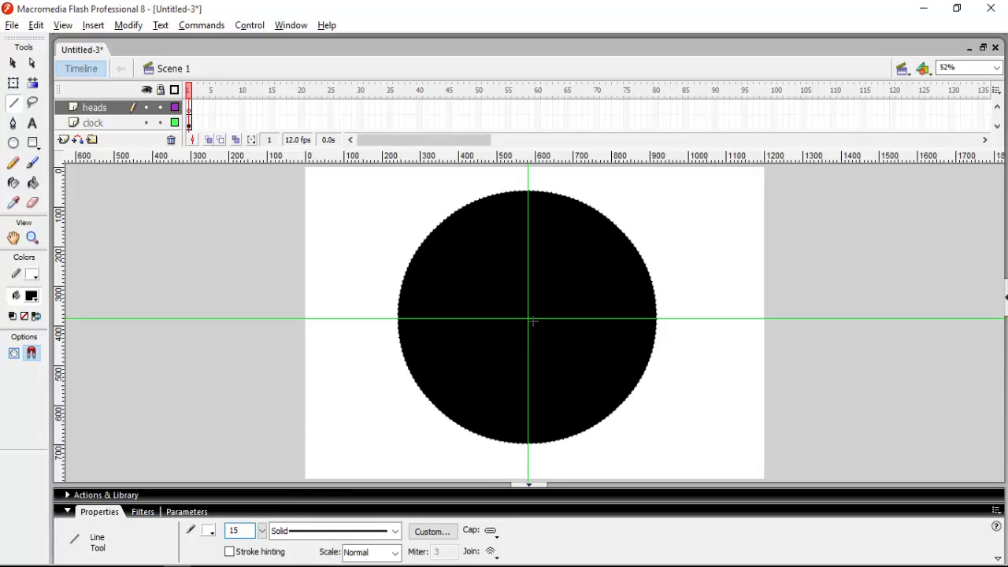
pyautogui.moveTo(528, 246); pyautogui.dragTo(528, 210)
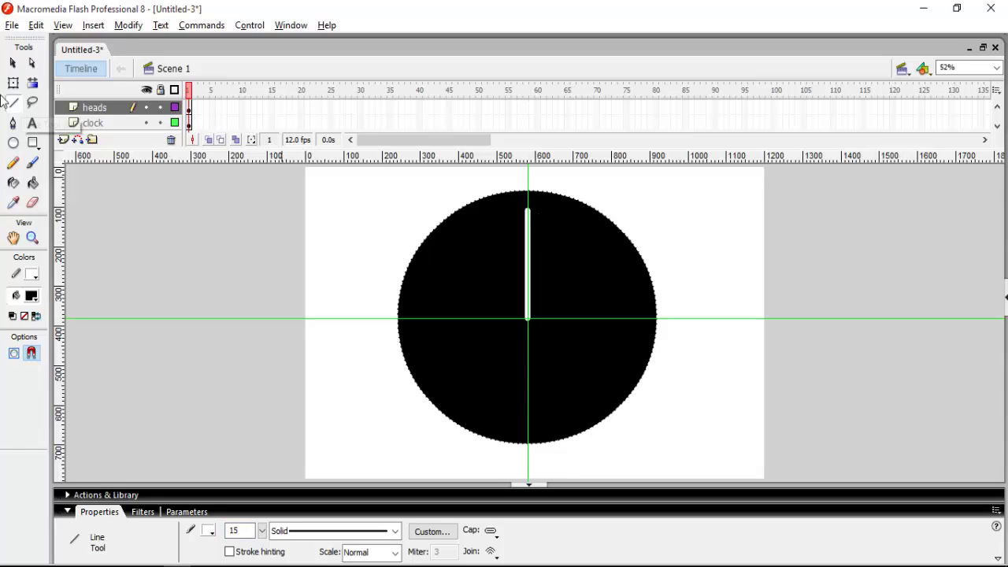
# Step: Select the white line on the heads layer and move it about 30 pixels to the right of the vertical guide
pyautogui.click(12, 63)
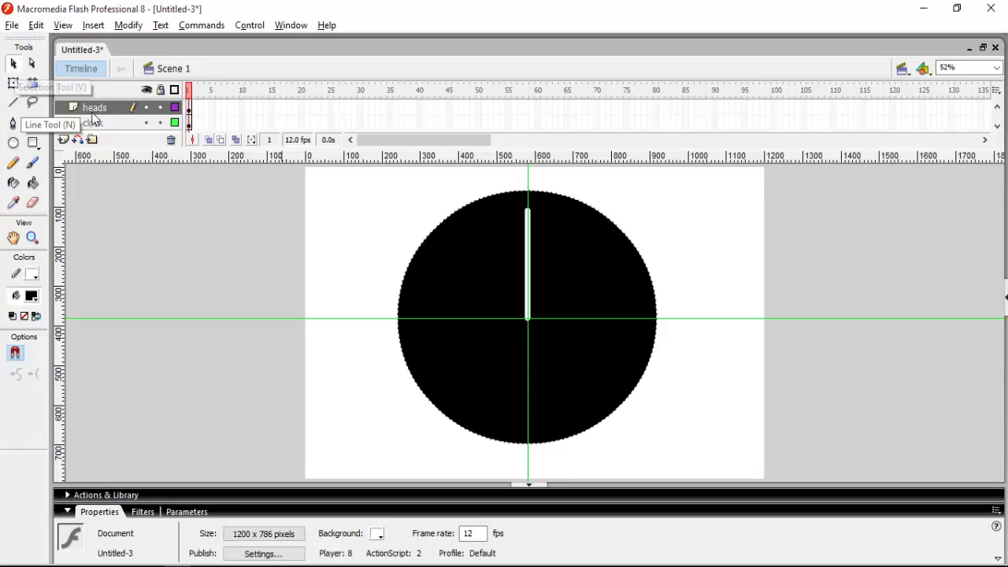
pyautogui.rightClick(529, 278)
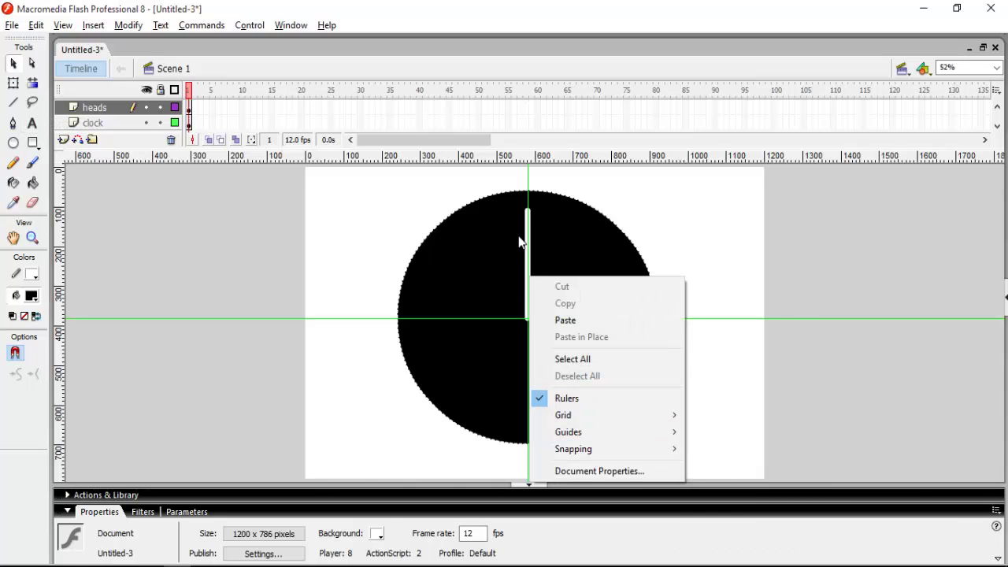
pyautogui.click(532, 260)
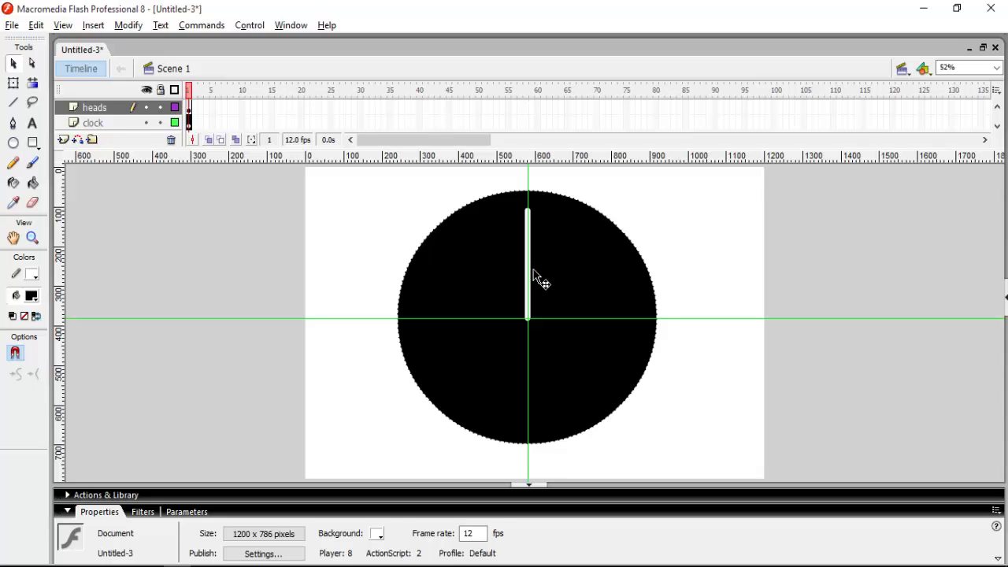
pyautogui.click(540, 277)
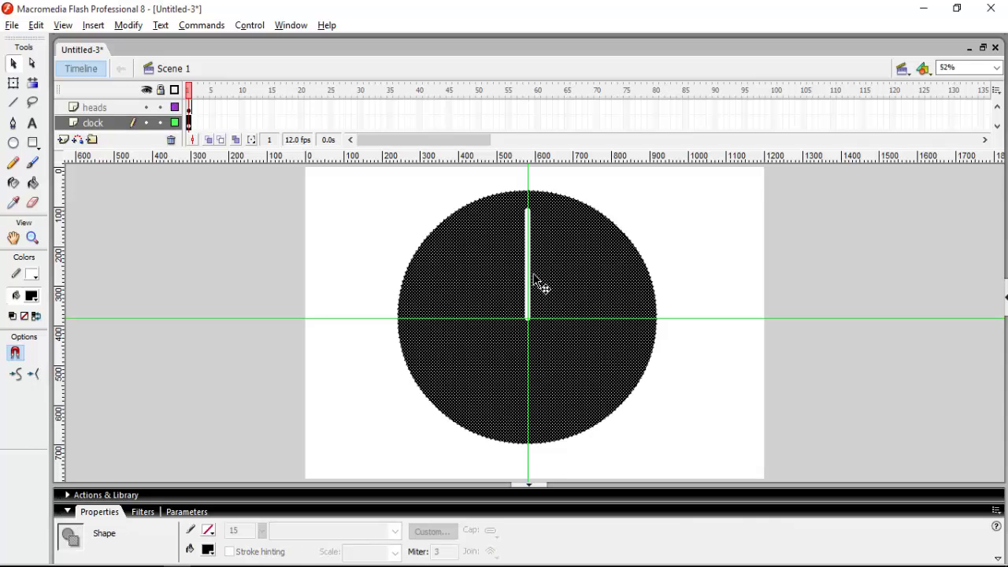
pyautogui.click(189, 108)
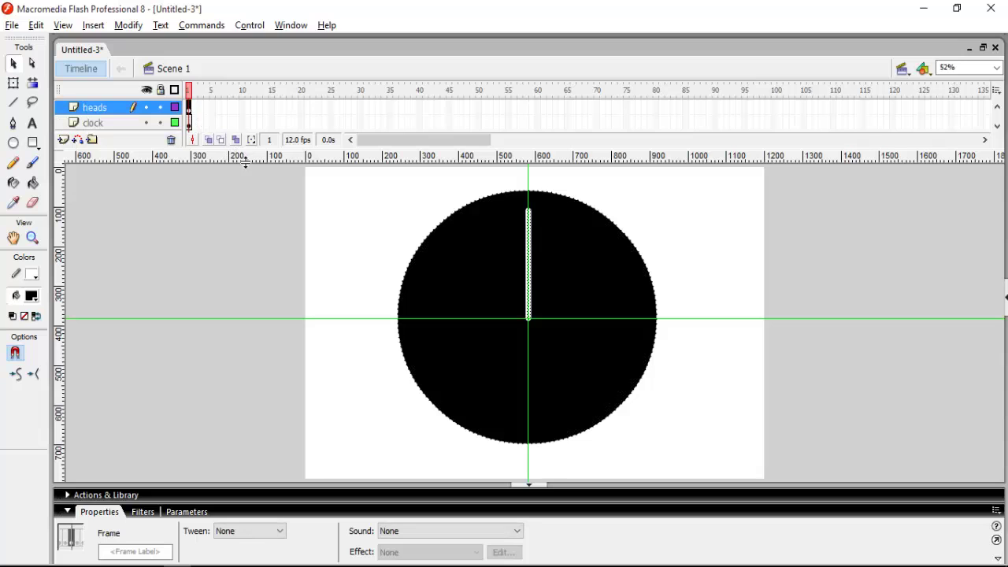
pyautogui.hotkey('shift', 'Right')
pyautogui.hotkey('shift', 'Right')
pyautogui.hotkey('shift', 'Right')
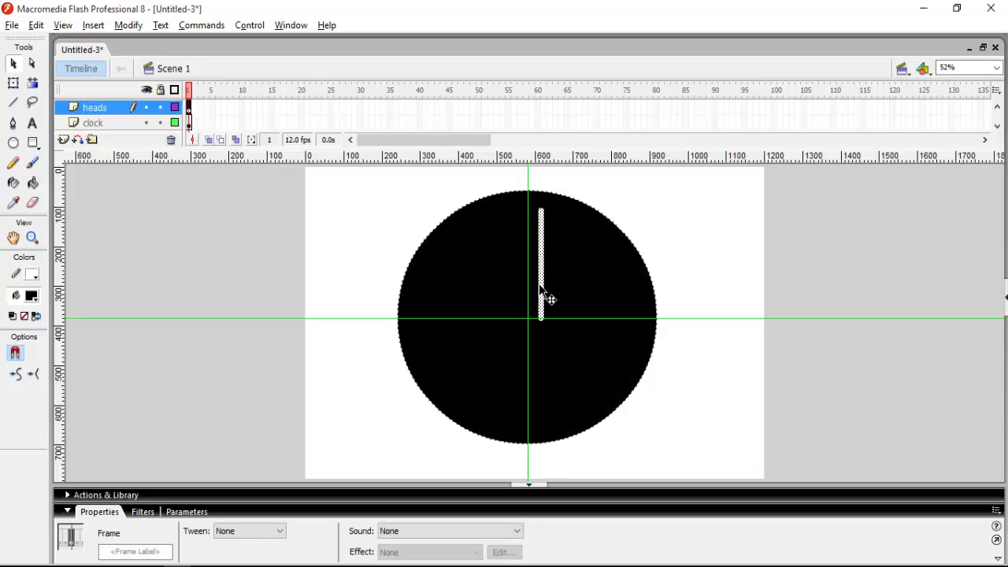
pyautogui.rightClick(539, 279)
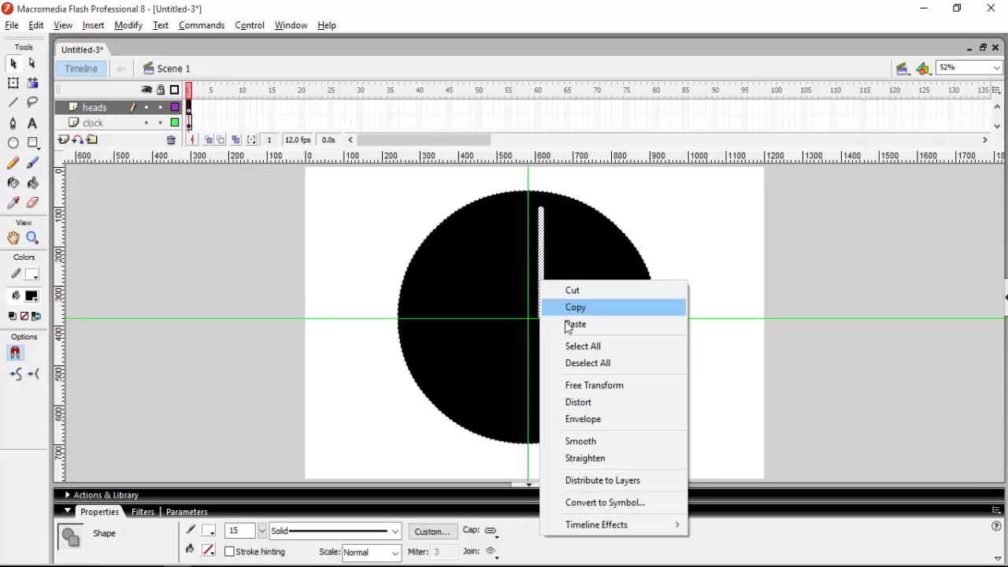
pyautogui.click(621, 504)
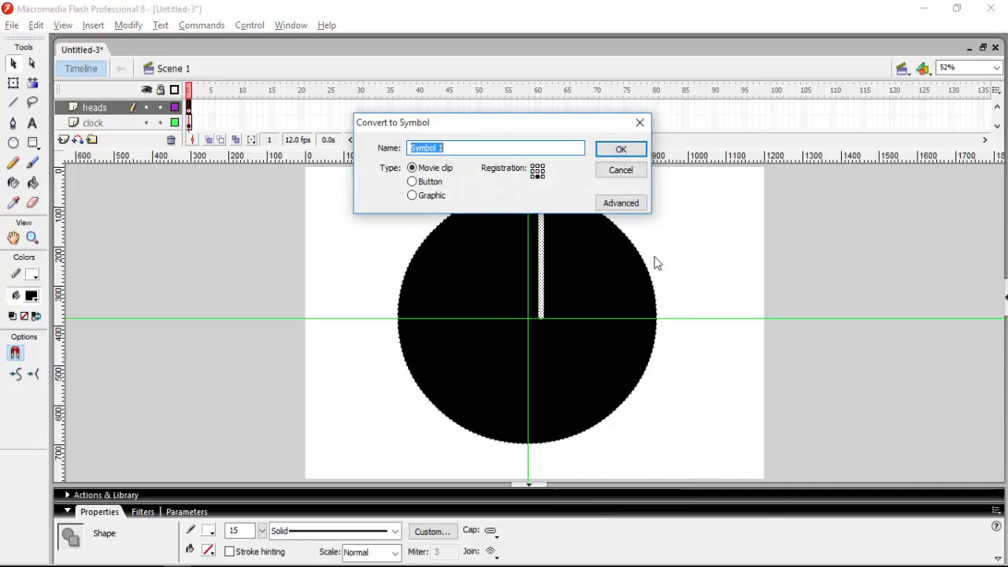
pyautogui.click(619, 173)
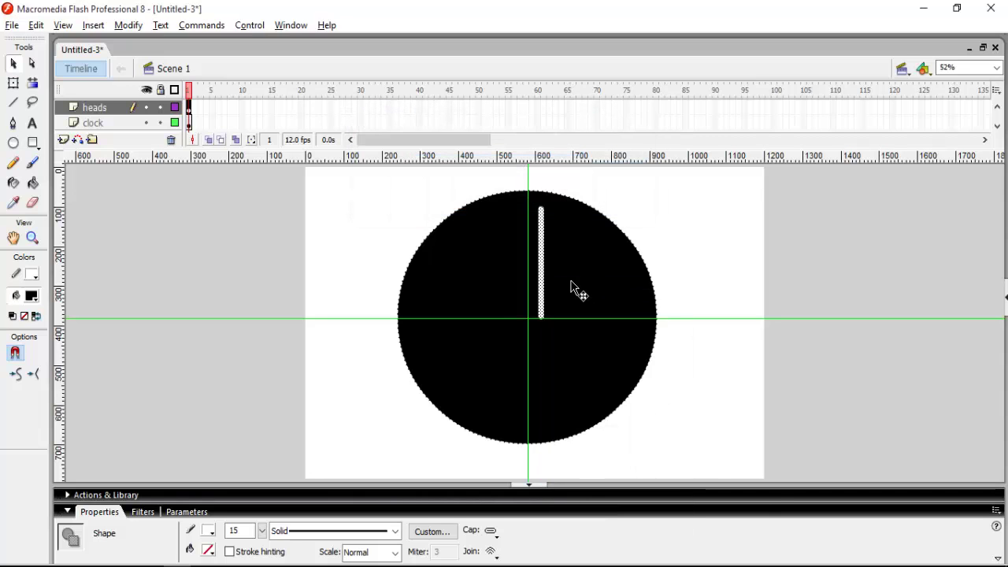
# Step: Duplicate the white line and place the copy just right of the original, with both ends level
pyautogui.hotkey('ctrl', 'c')
pyautogui.hotkey('ctrl', 'v')
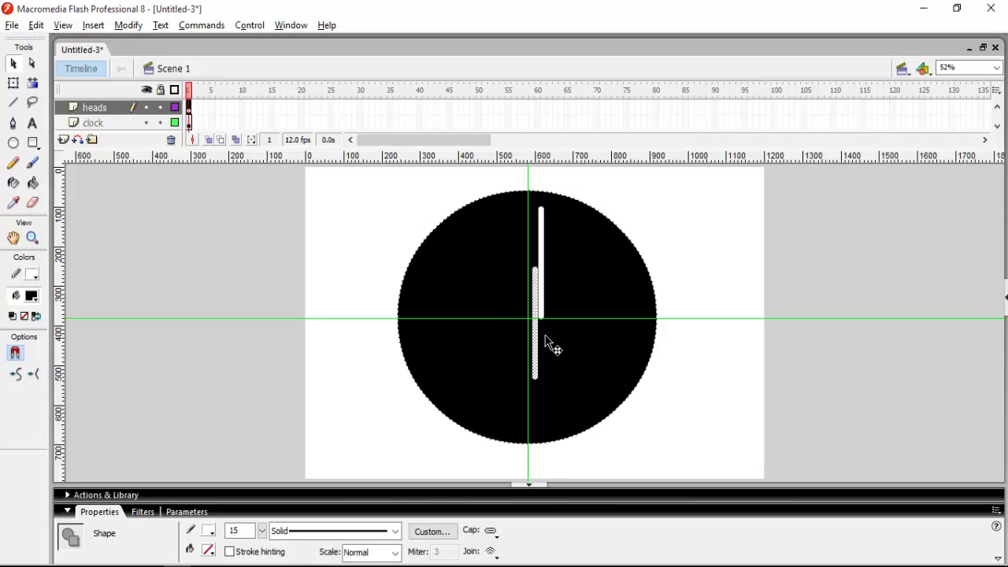
pyautogui.hotkey('shift', 'Right')
pyautogui.hotkey('shift', 'Right')
pyautogui.hotkey('shift', 'Right')
pyautogui.hotkey('shift', 'Right')
pyautogui.hotkey('shift', 'Right')
pyautogui.hotkey('shift', 'Right')
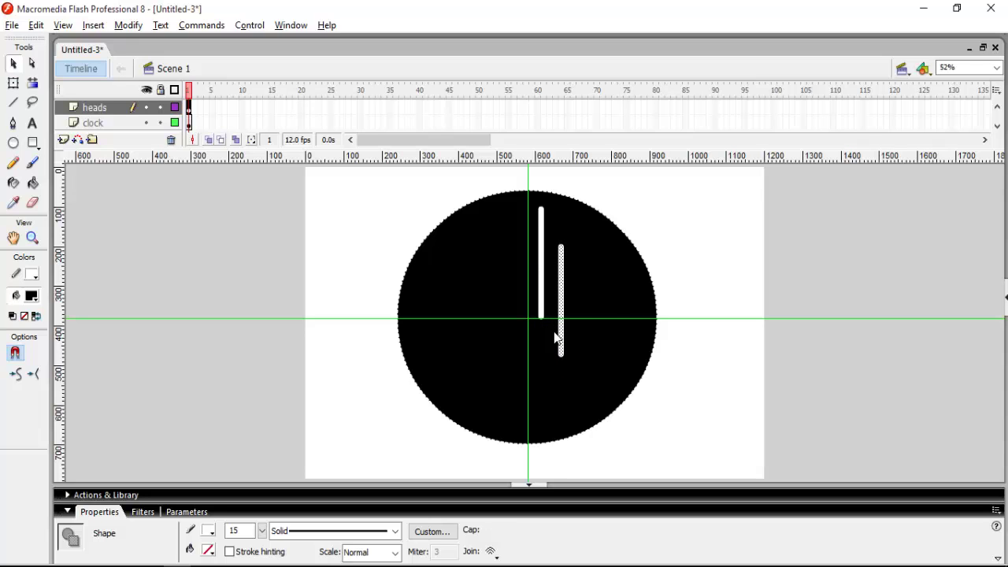
pyautogui.hotkey('shift', 'Up')
pyautogui.hotkey('shift', 'Up')
pyautogui.hotkey('shift', 'Up')
pyautogui.hotkey('shift', 'Up')
pyautogui.hotkey('shift', 'Up')
pyautogui.hotkey('shift', 'Left')
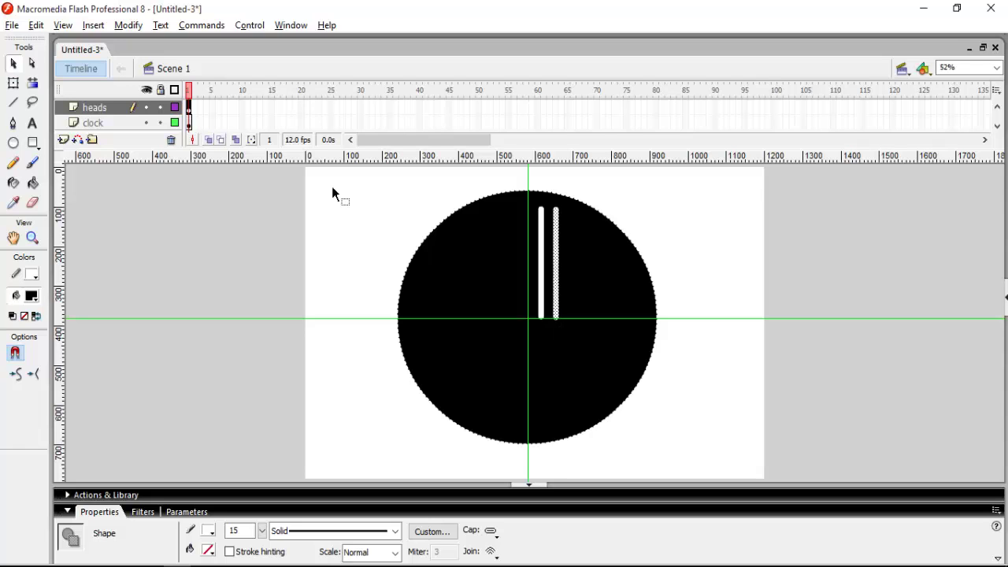
# Step: Shorten the copied line from its upper end to about 220 pixels long with Free Transform
pyautogui.click(13, 83)
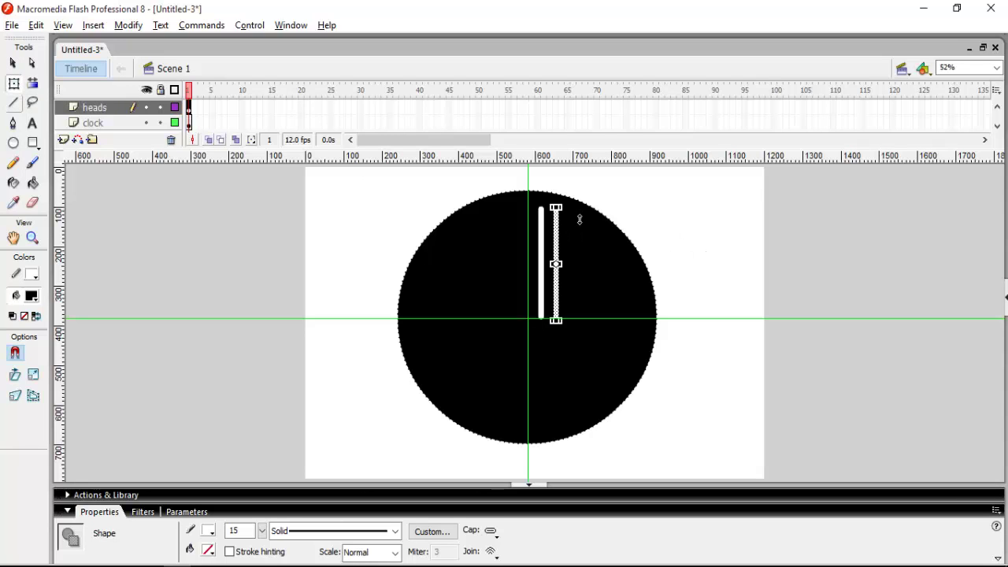
pyautogui.moveTo(567, 218); pyautogui.dragTo(567, 245)
# Step: Draw a vertical line about 285 pixels long with stroke thickness 5, just left of the vertical guide and up from the horizontal guide
pyautogui.click(13, 102)
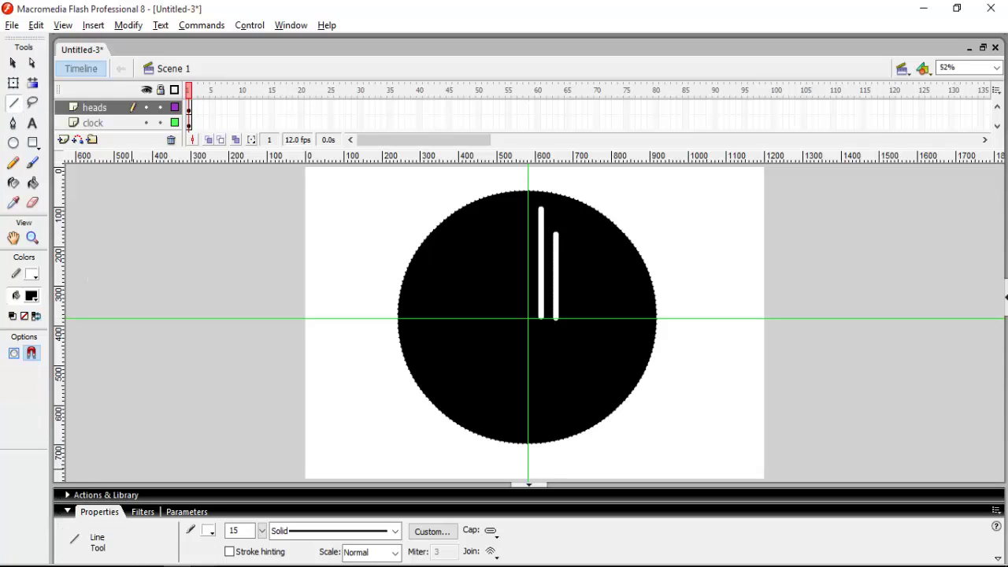
pyautogui.moveTo(245, 556)
pyautogui.click(254, 536)
pyautogui.moveTo(523, 322); pyautogui.dragTo(518, 209)
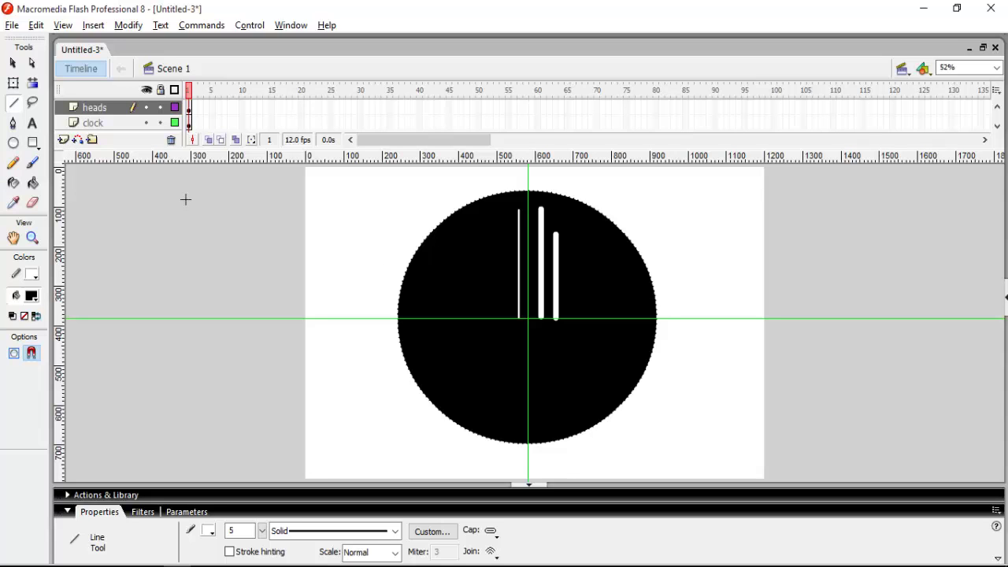
# Step: Convert the short thick line to a movie clip symbol with bottom-center registration and give it the instance name h
pyautogui.press('v')
pyautogui.click(555, 276)
pyautogui.press('F8')
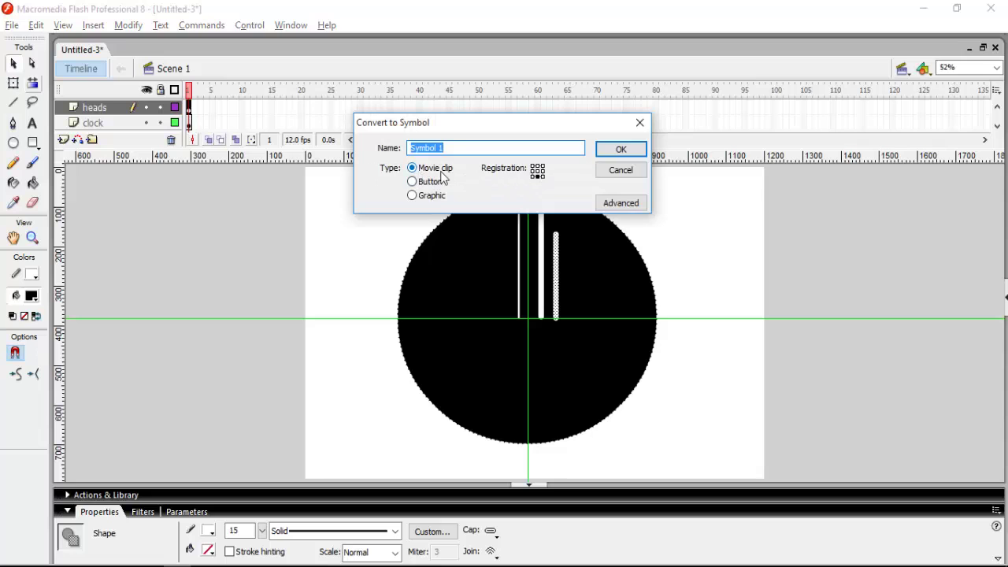
pyautogui.click(622, 150)
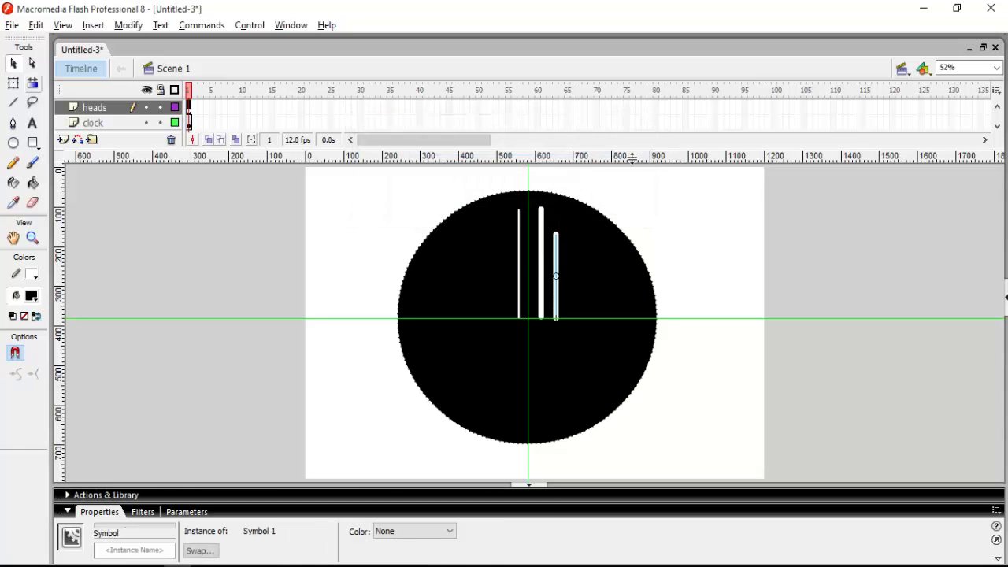
pyautogui.click(155, 551)
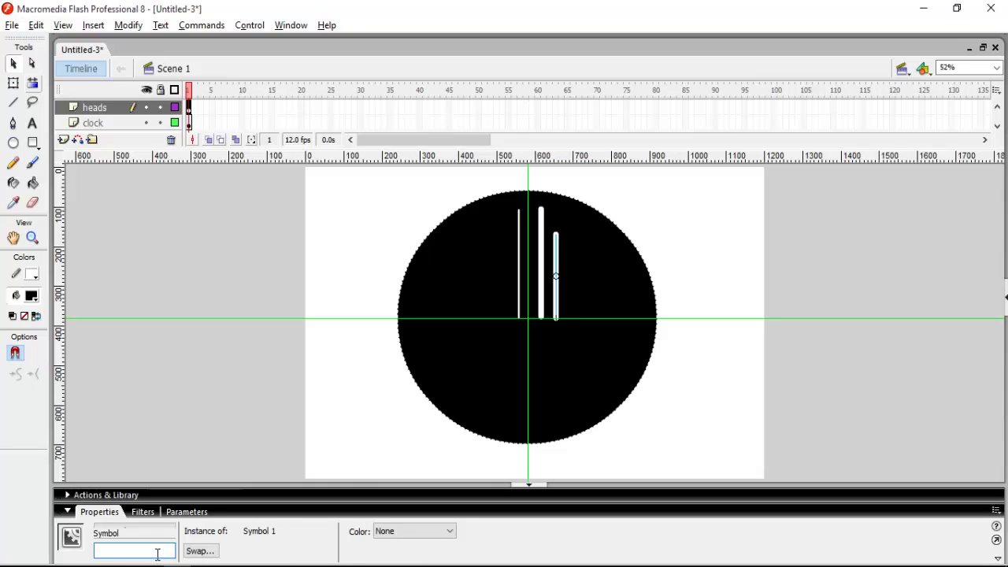
pyautogui.write('h')
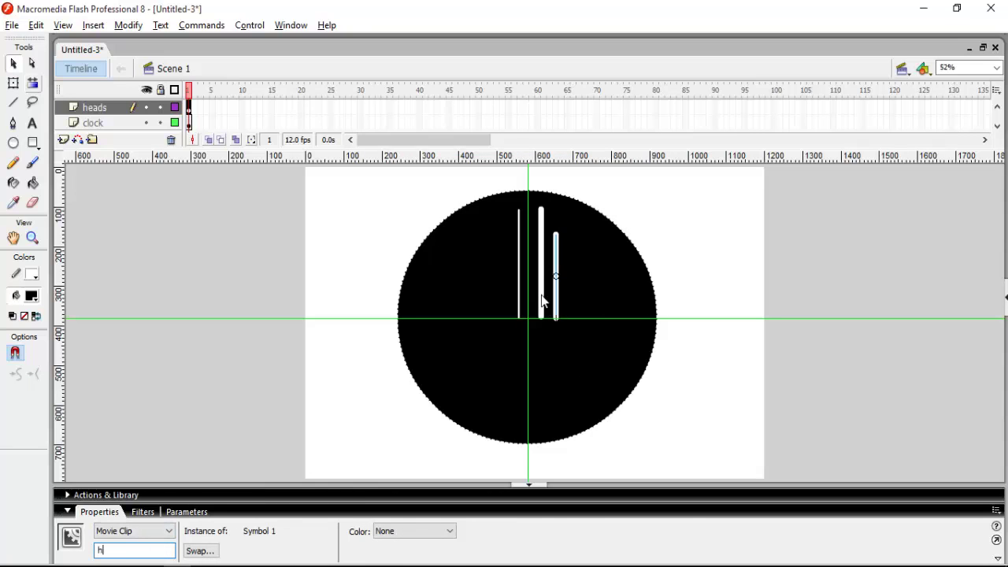
# Step: Convert the longer thick line to a movie clip symbol with bottom-center registration and enter m as the frame label
pyautogui.click(542, 303)
pyautogui.rightClick(542, 294)
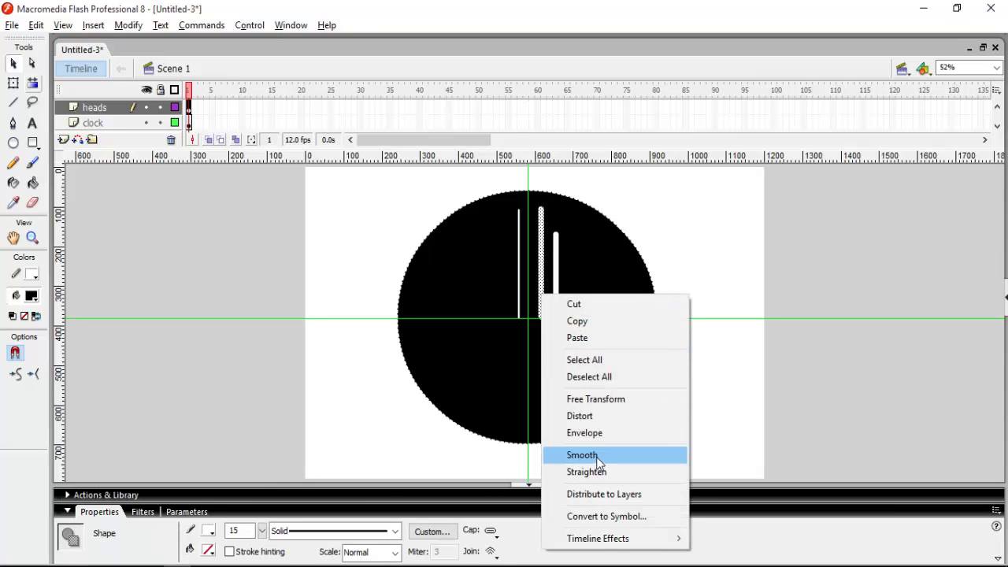
pyautogui.click(614, 516)
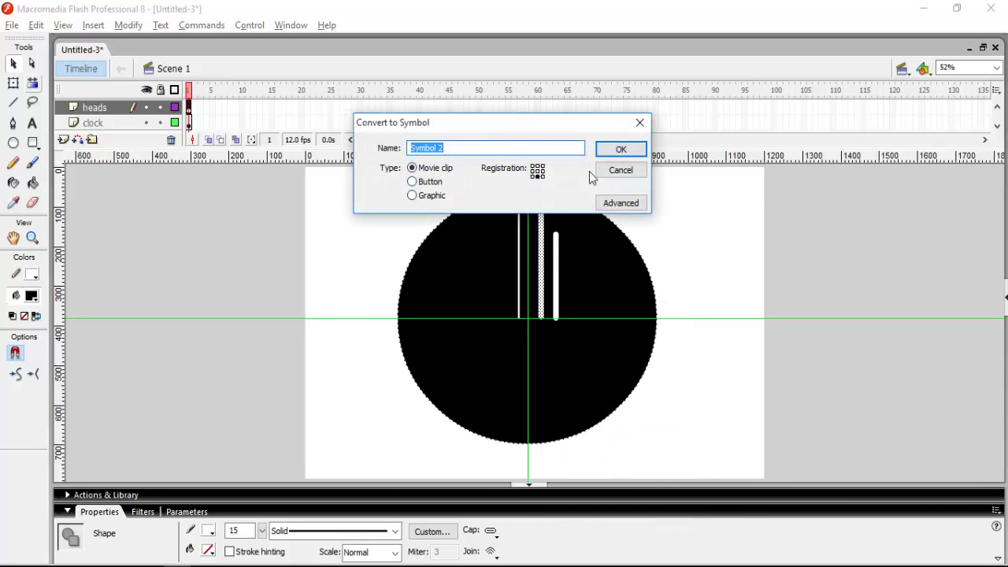
pyautogui.click(621, 149)
pyautogui.click(152, 553)
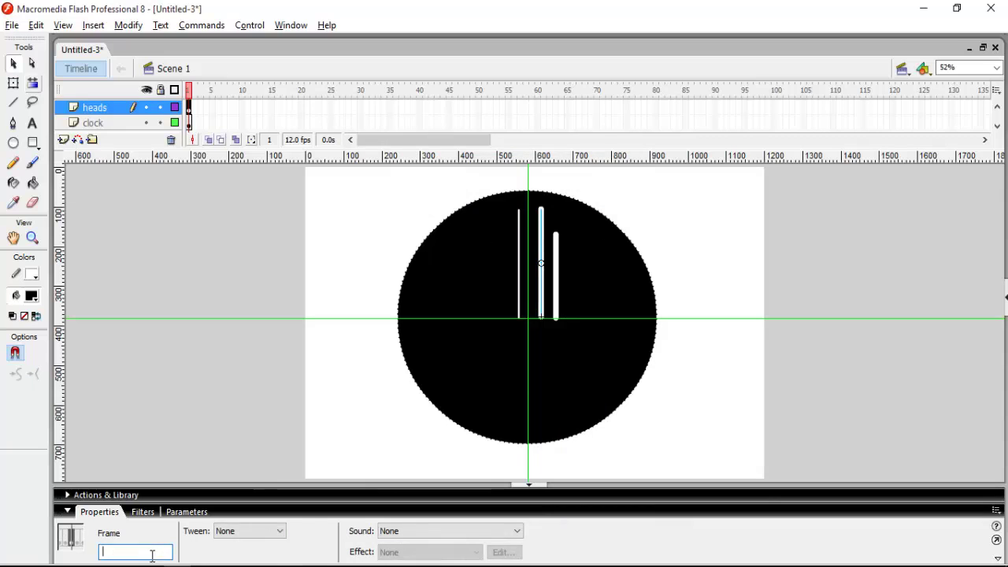
pyautogui.write('m')
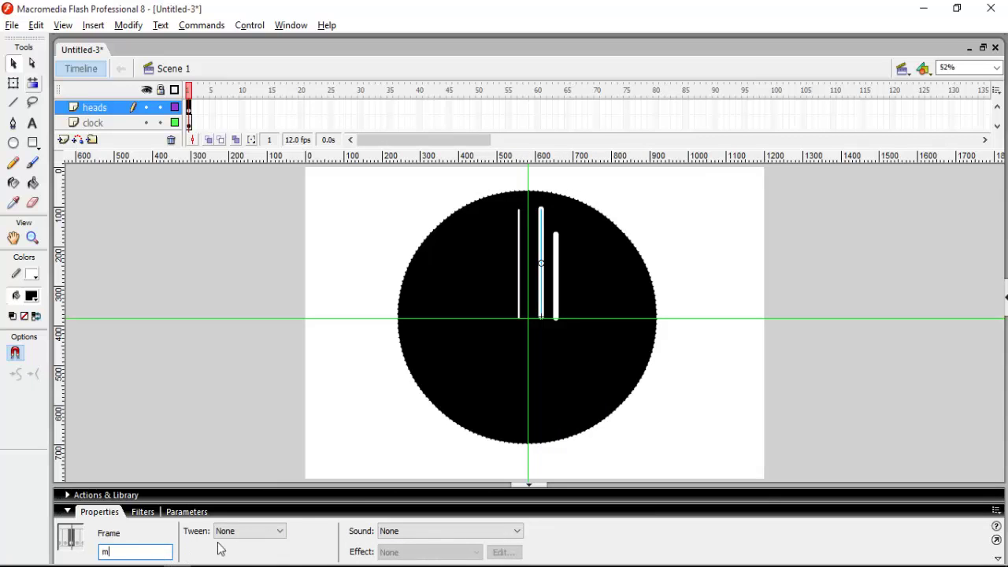
# Step: Convert the thin line to a movie clip symbol with bottom-center registration and give it the instance name s
pyautogui.click(520, 306)
pyautogui.rightClick(519, 300)
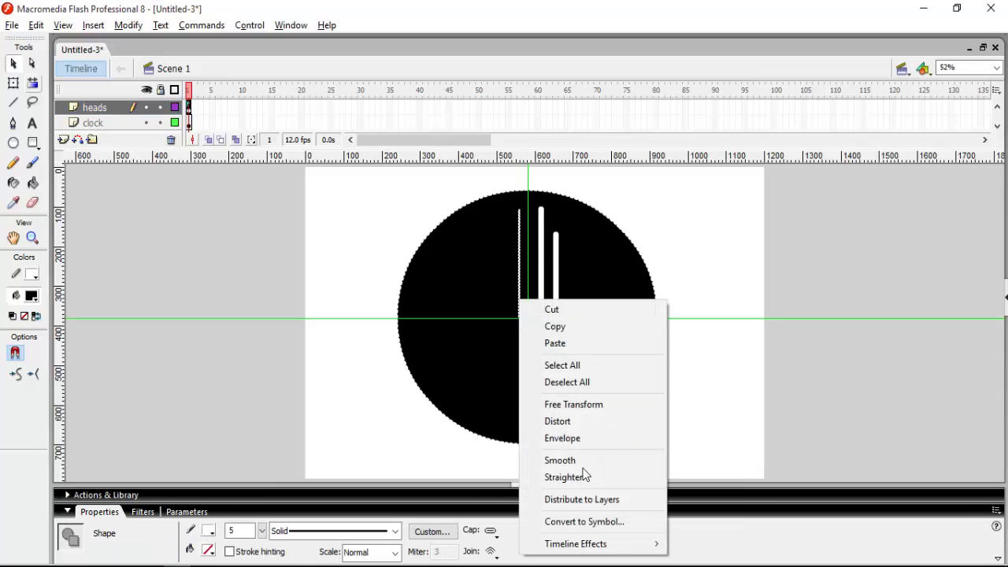
pyautogui.click(582, 522)
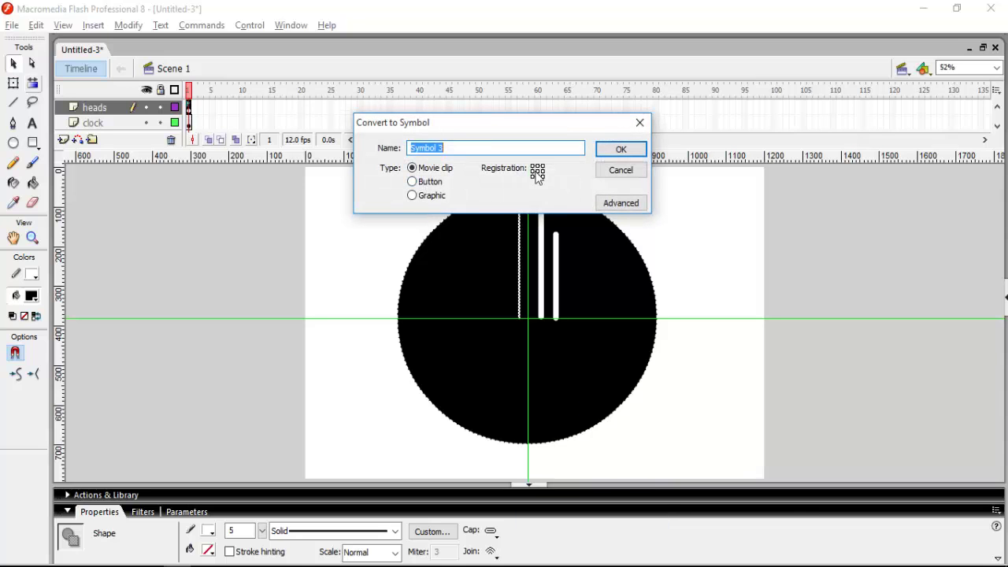
pyautogui.click(622, 149)
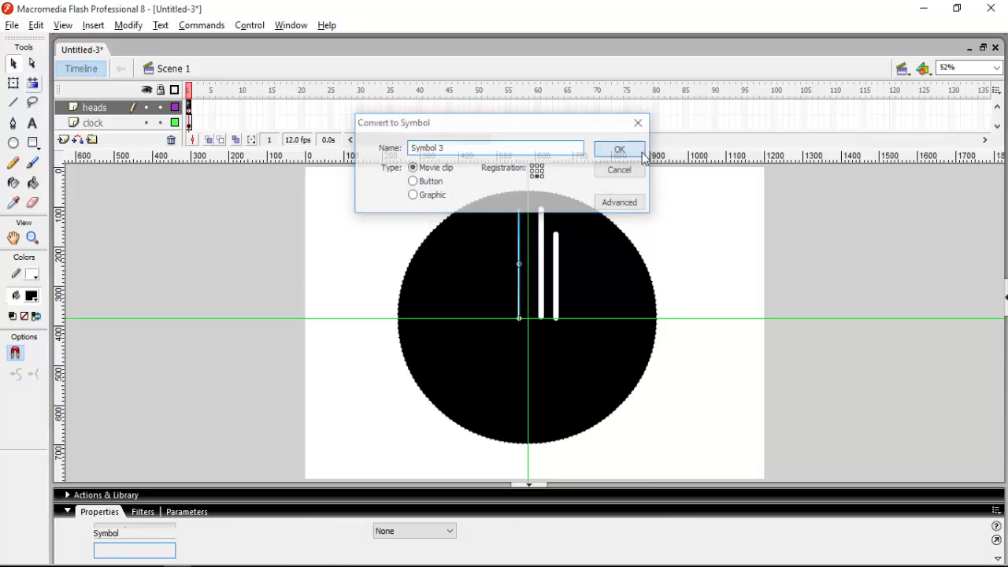
pyautogui.click(158, 551)
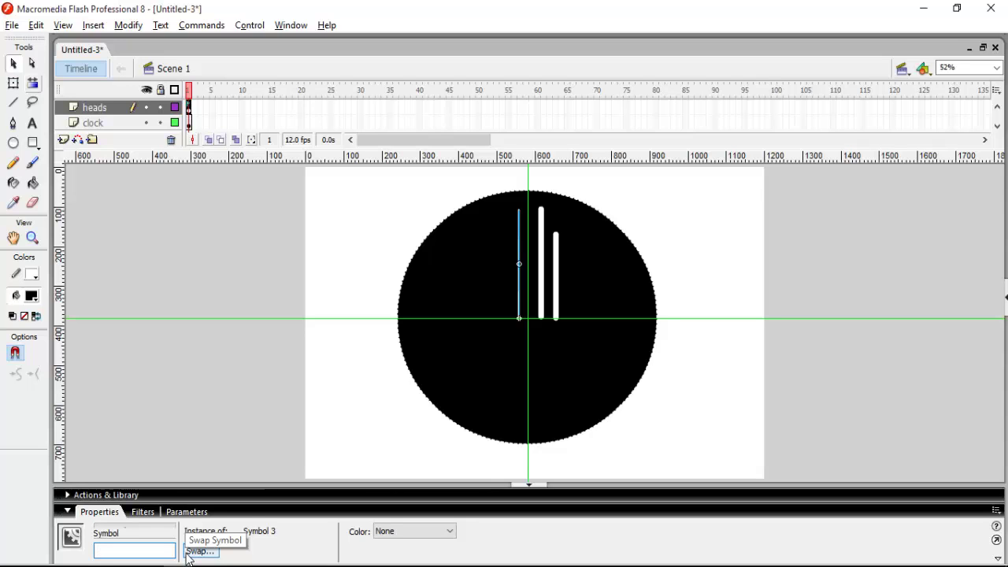
pyautogui.click(367, 416)
# Step: Move the short thick hand so it is centered on the vertical guide with its lower end at the horizontal guide
pyautogui.click(557, 316)
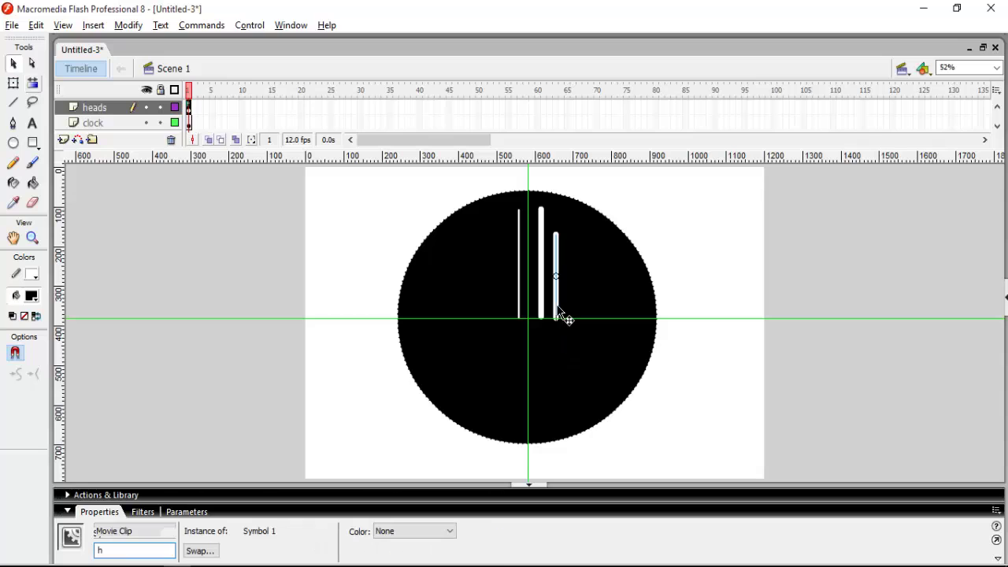
pyautogui.press('Up')
pyautogui.press('Up')
pyautogui.press('Up')
pyautogui.press('Up')
pyautogui.press('Up')
pyautogui.press('Up')
pyautogui.press('Left')
pyautogui.press('Left')
pyautogui.press('Left')
pyautogui.press('Left')
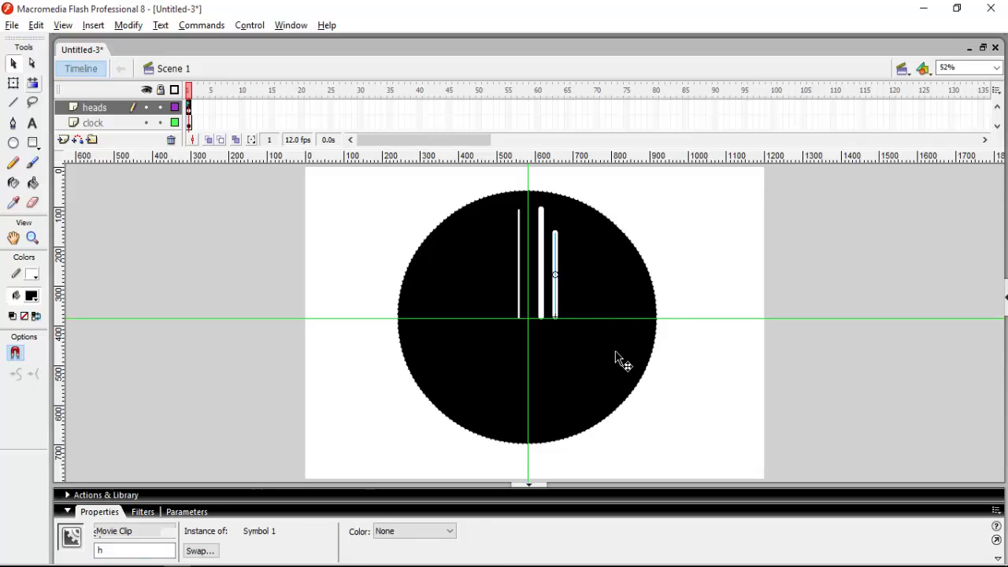
pyautogui.press('Left')
pyautogui.press('Left')
pyautogui.press('Left')
pyautogui.press('Left')
pyautogui.press('Left')
pyautogui.press('Left')
pyautogui.press('Left')
pyautogui.press('Left')
pyautogui.press('Left')
pyautogui.press('Left')
pyautogui.press('Left')
pyautogui.press('Left')
pyautogui.press('Left')
pyautogui.press('Left')
pyautogui.press('Left')
pyautogui.press('Left')
pyautogui.press('Left')
pyautogui.press('Left')
pyautogui.press('Left')
pyautogui.press('Left')
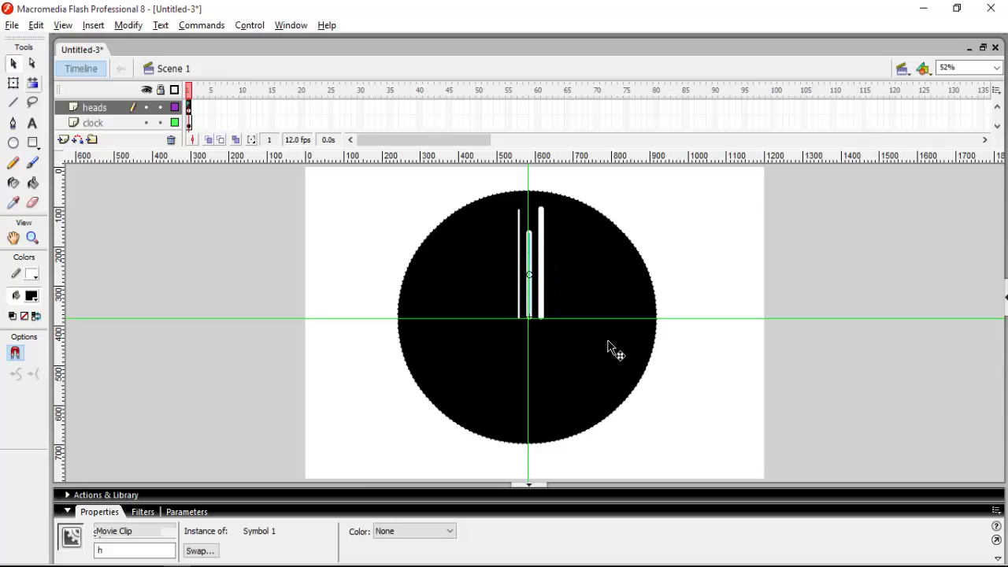
pyautogui.press('Left')
# Step: Move the longer thick hand left until it is centered on the vertical guide, over the short hand
pyautogui.click(542, 309)
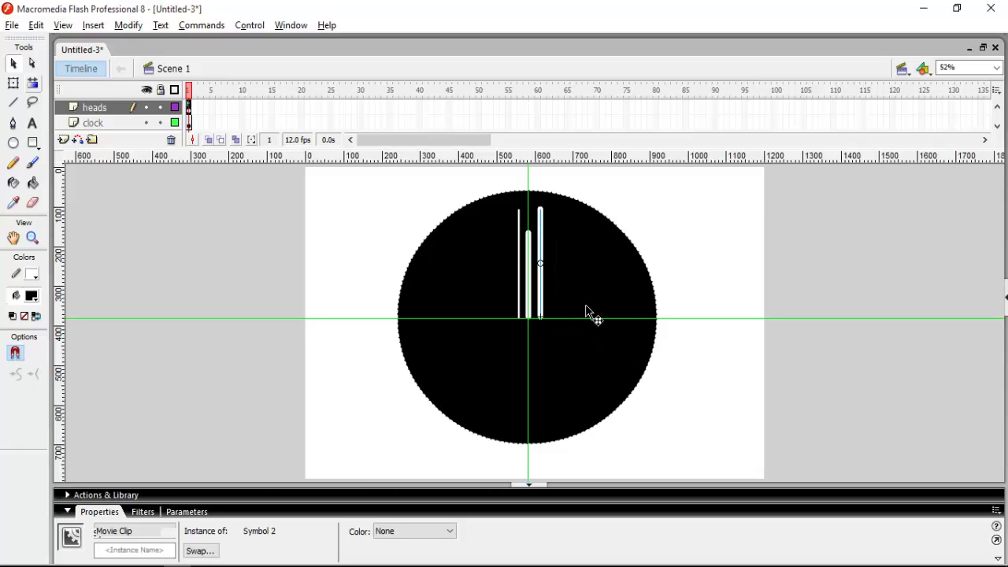
pyautogui.press('Left')
pyautogui.press('Left')
pyautogui.press('Left')
pyautogui.press('Left')
pyautogui.press('Left')
pyautogui.press('Left')
pyautogui.press('Left')
pyautogui.press('Left')
pyautogui.press('Left')
pyautogui.press('Left')
pyautogui.press('Left')
pyautogui.press('Left')
pyautogui.press('Left')
pyautogui.press('Left')
pyautogui.press('Left')
pyautogui.press('Left')
pyautogui.press('Left')
pyautogui.press('Left')
pyautogui.press('Left')
pyautogui.press('Left')
pyautogui.press('Left')
pyautogui.press('Left')
pyautogui.press('Left')
pyautogui.press('Left')
pyautogui.press('Left')
pyautogui.press('Left')
pyautogui.press('Left')
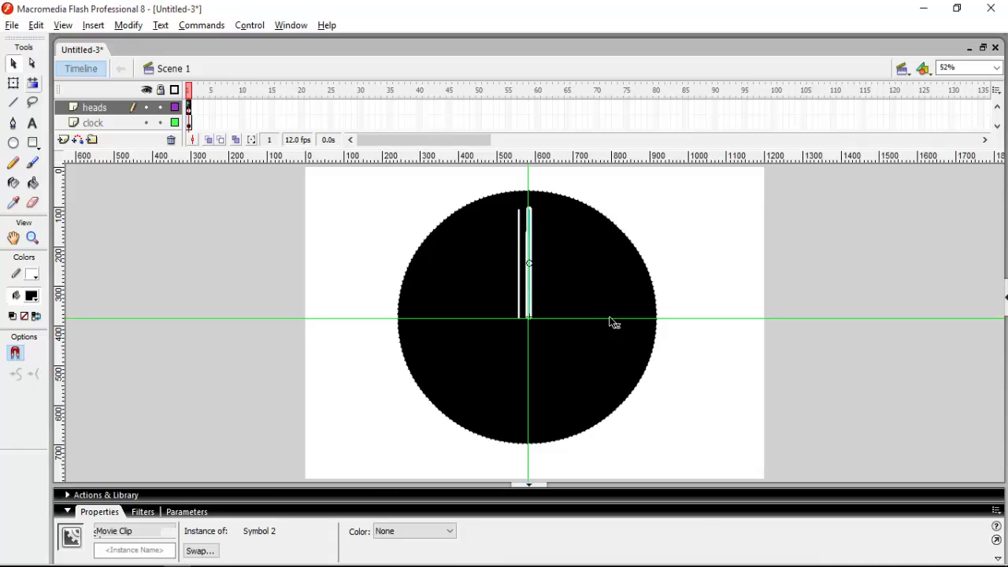
pyautogui.click(553, 319)
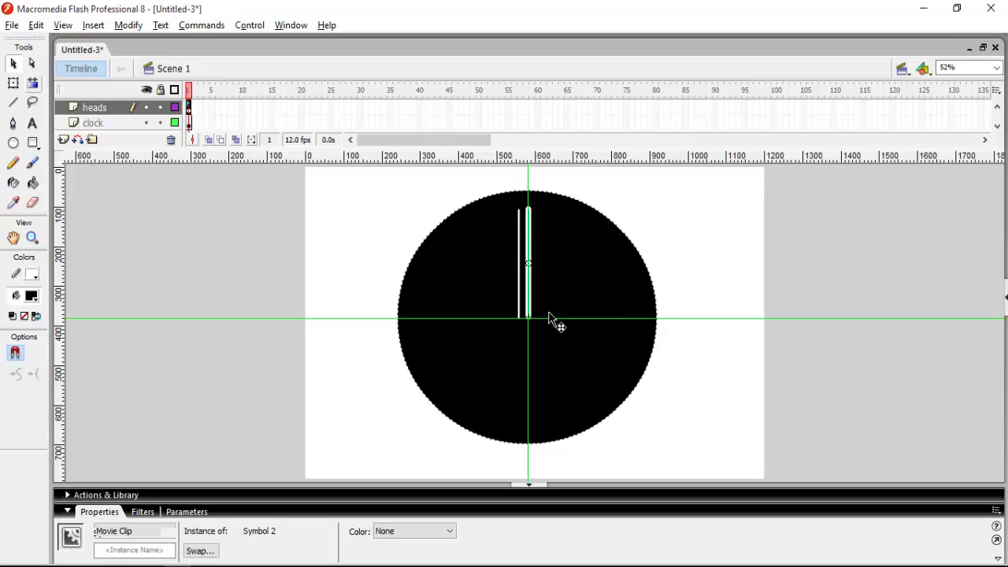
# Step: Move the thin second hand right until it lies on the vertical guide over the other two hands
pyautogui.click(520, 315)
pyautogui.press('Right')
pyautogui.press('Right')
pyautogui.press('Right')
pyautogui.press('Right')
pyautogui.press('Right')
pyautogui.press('Right')
pyautogui.press('Right')
pyautogui.press('Right')
pyautogui.press('Right')
pyautogui.press('Right')
pyautogui.press('Right')
pyautogui.press('Right')
pyautogui.press('Right')
pyautogui.press('Right')
pyautogui.press('Right')
pyautogui.press('Right')
pyautogui.press('Right')
pyautogui.press('Right')
pyautogui.press('Right')
pyautogui.press('Right')
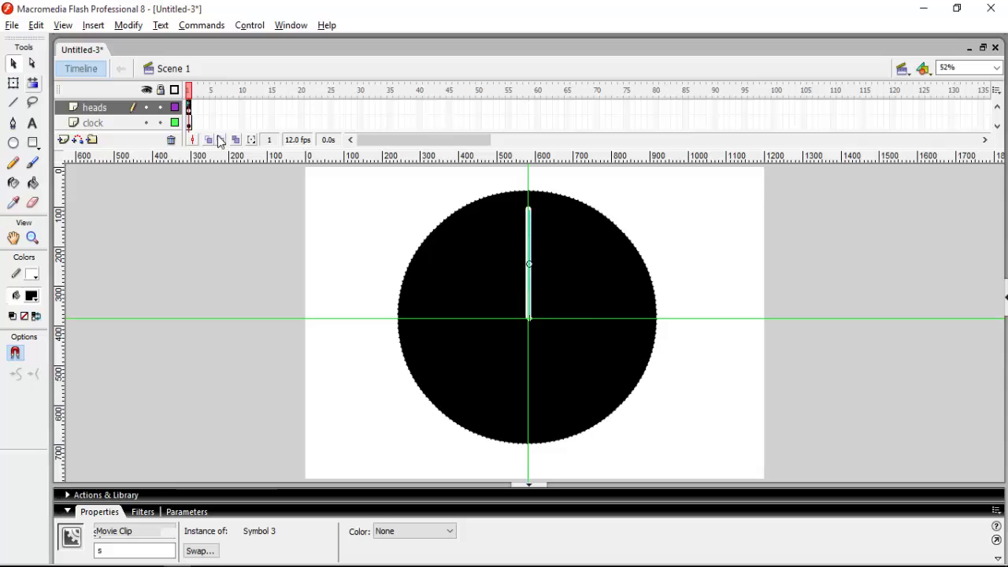
pyautogui.click(63, 140)
pyautogui.click(63, 140)
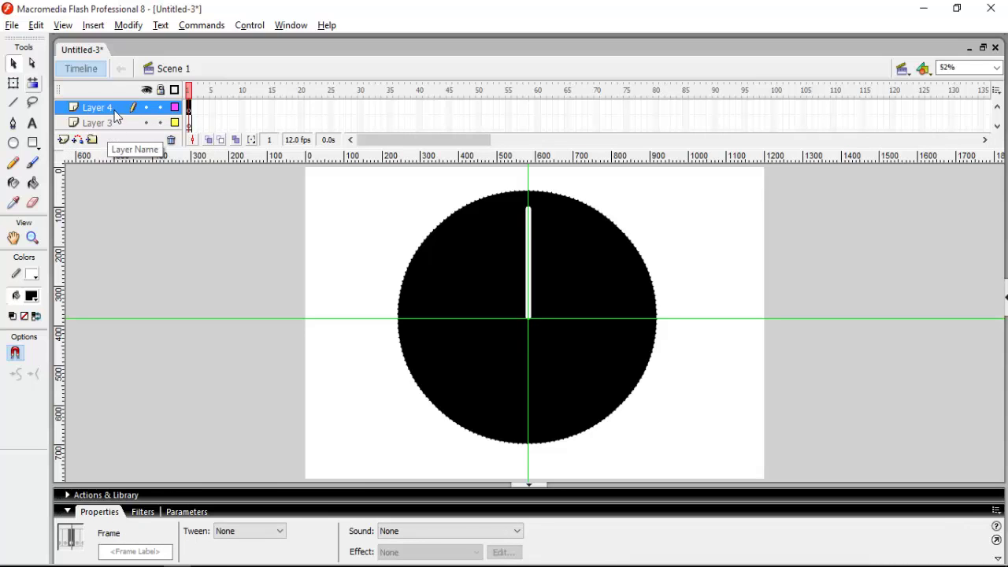
pyautogui.hotkey('ctrl', 'z')
pyautogui.hotkey('ctrl', 'z')
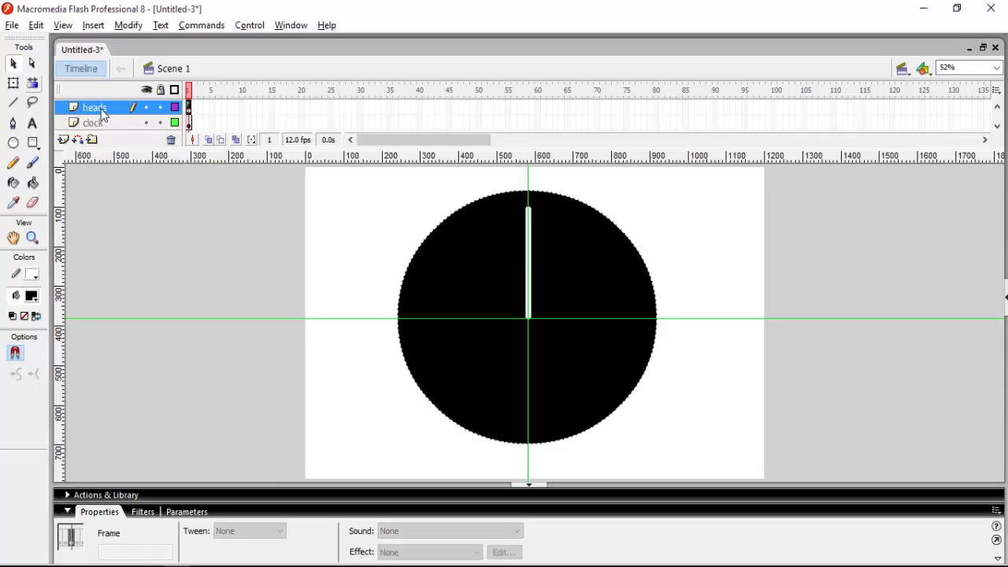
pyautogui.doubleClick(98, 109)
pyautogui.press('Return')
# Step: Enlarge the timeline's layer area and add a new layer above the heads layer
pyautogui.click(188, 107)
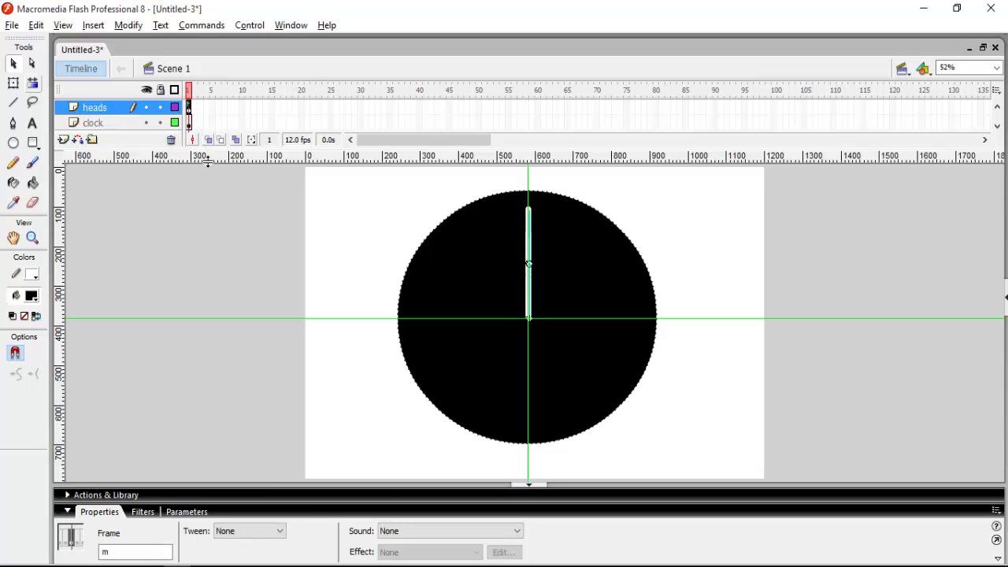
pyautogui.moveTo(206, 156); pyautogui.dragTo(215, 180)
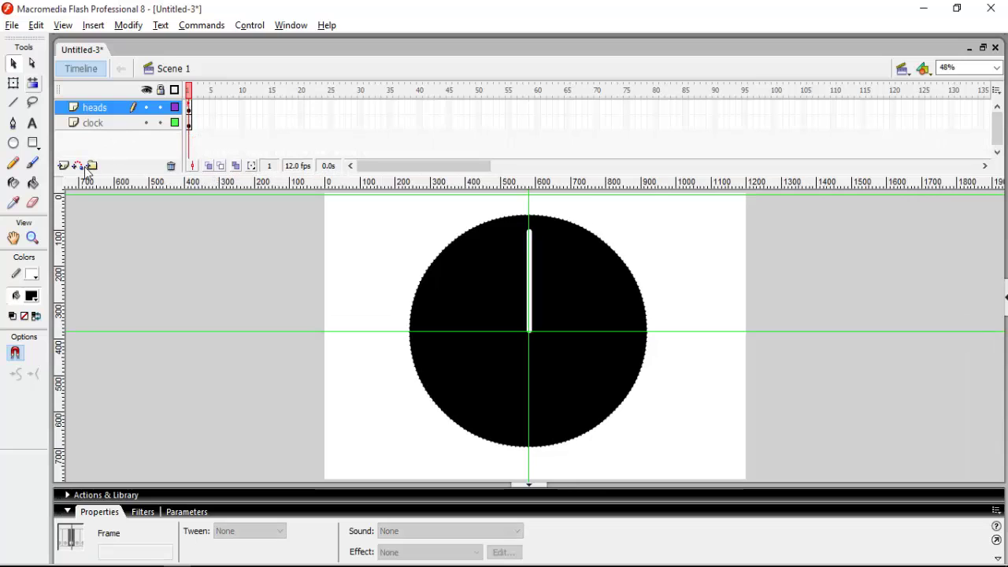
pyautogui.click(63, 166)
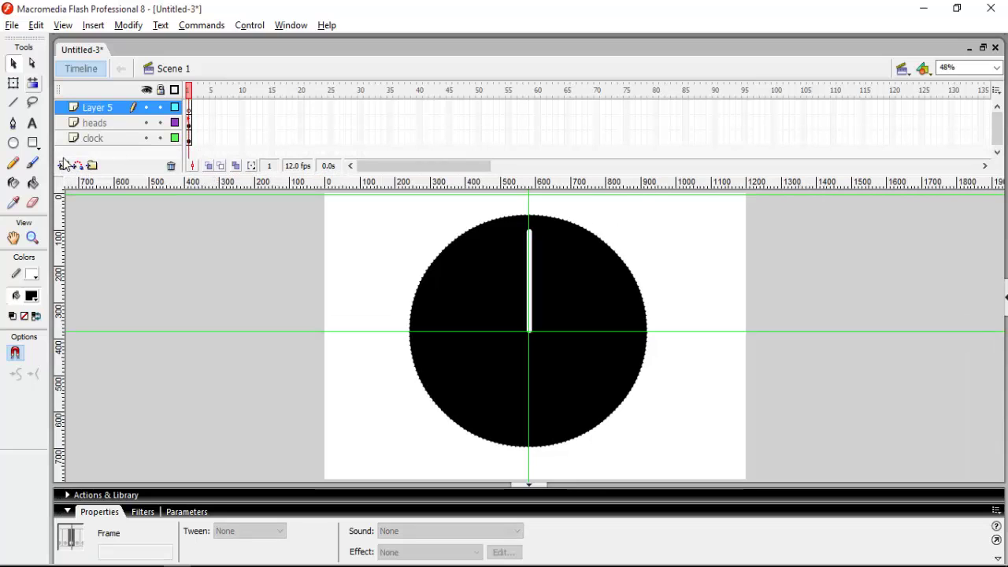
# Step: Add ActionScript to the new layer's first frame setting the _rotation of h, m and s from current hours×30, minutes×6 and seconds×6
pyautogui.click(188, 109)
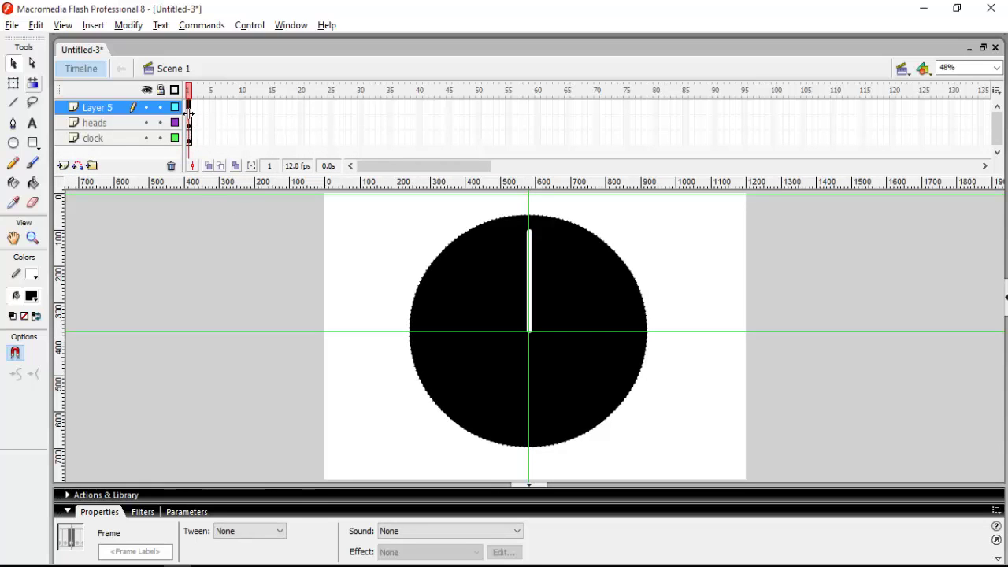
pyautogui.rightClick(189, 107)
pyautogui.click(246, 396)
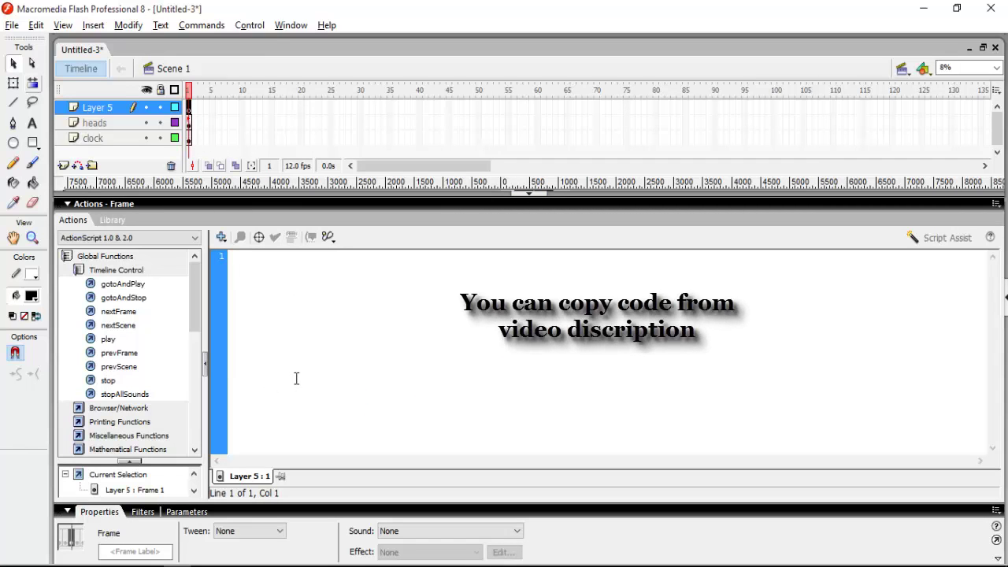
pyautogui.press('q')
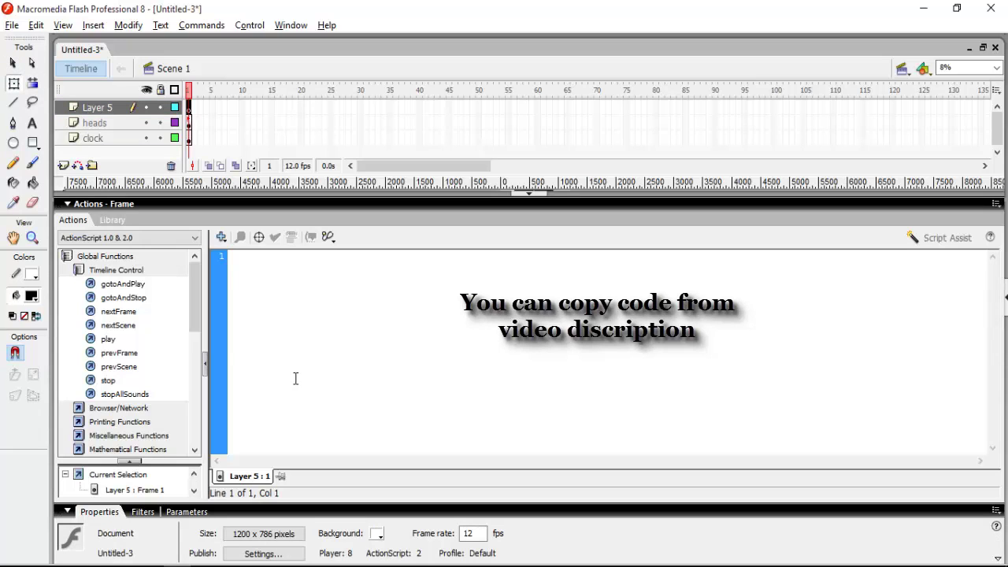
pyautogui.write('time=new Date(); hrs=time.getHours(); min=time.getMinutes(); sec=time.getSeconds(); hrs=hrs+(min/60); hrs=hrs*30; min=min*6; sec=sec*6; h._rotation=hrs; m._rotation=min; s._rotation=sec;')
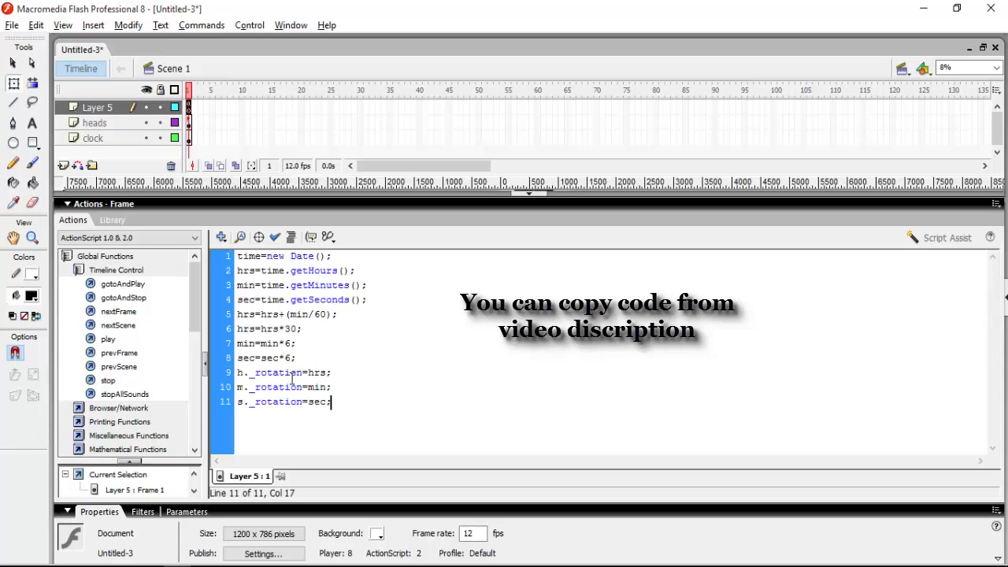
pyautogui.click(382, 205)
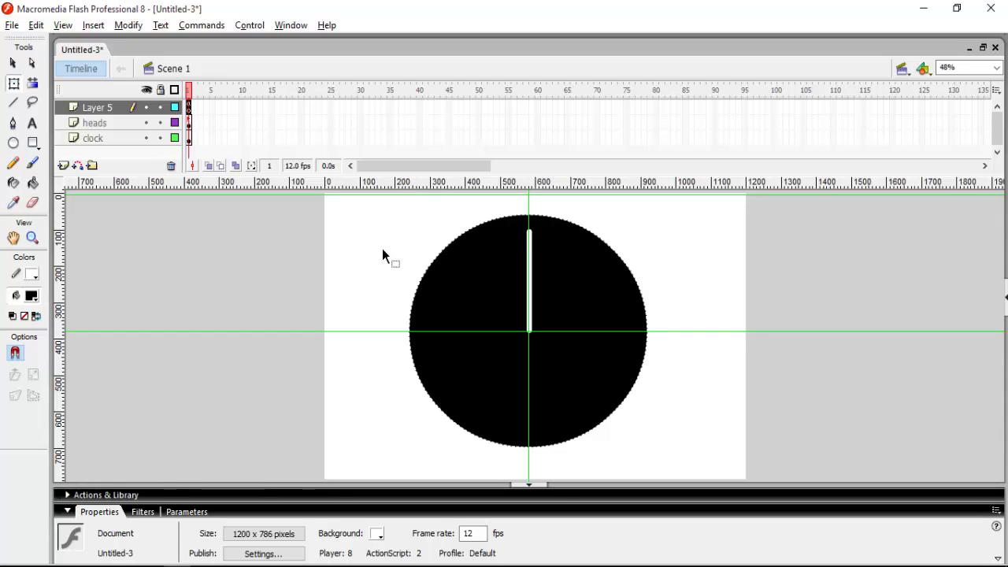
# Step: Insert keyframes at frame 2 on all three layers and test the movie
pyautogui.moveTo(198, 108); pyautogui.dragTo(209, 149)
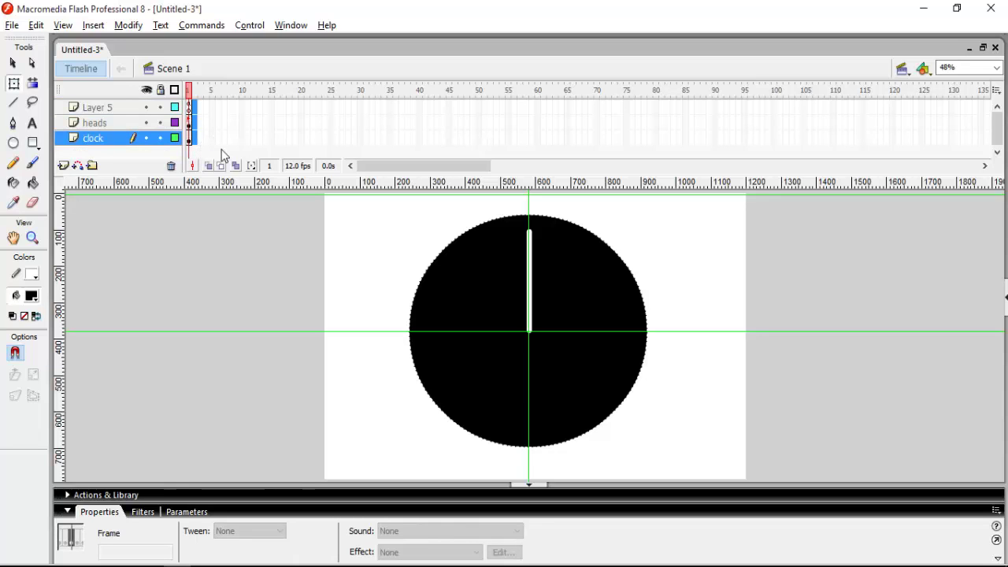
pyautogui.press('F6')
pyautogui.click(229, 262)
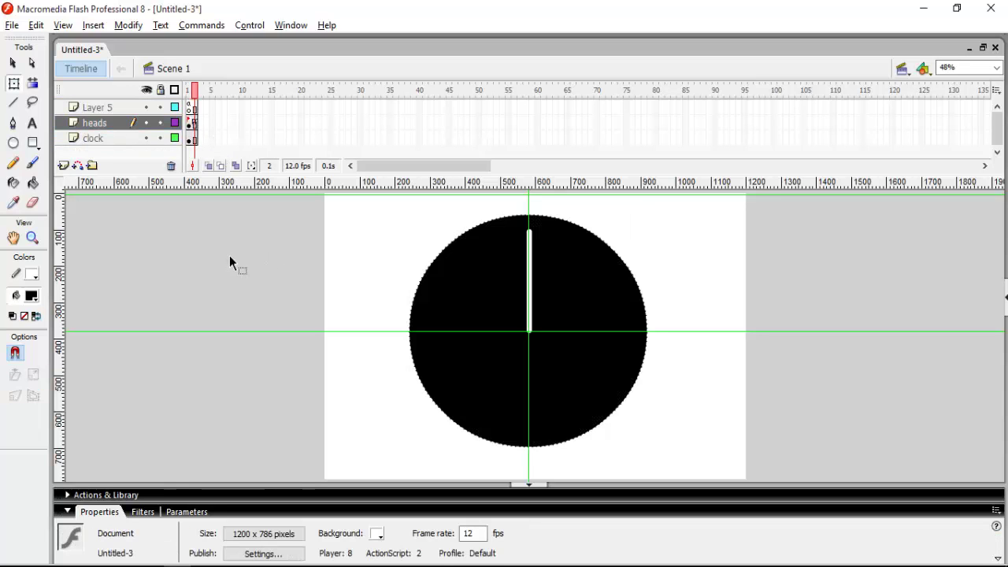
pyautogui.hotkey('ctrl', 'Return')
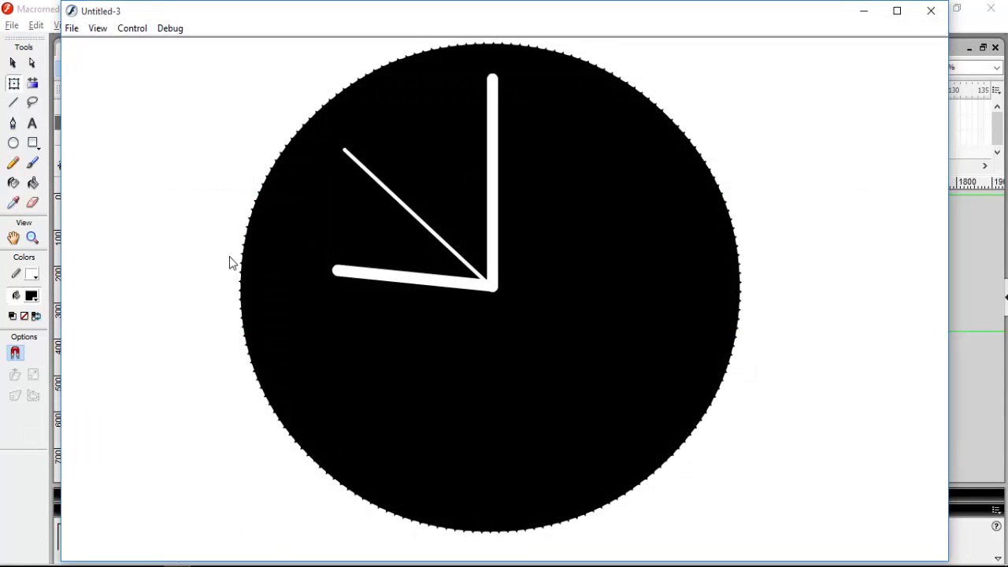